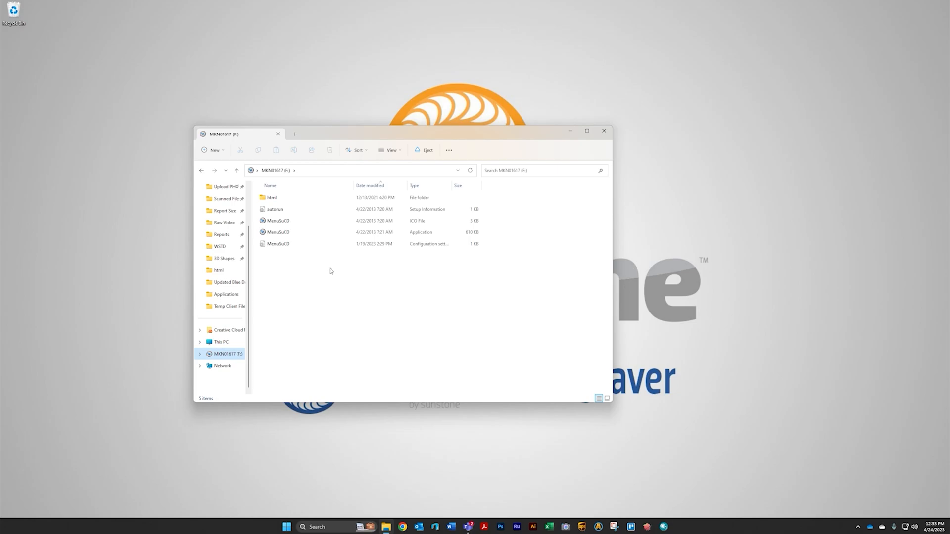
- Select all files on the engraver's USB drive and copy them
left_click_drag(325, 266, 273, 190)
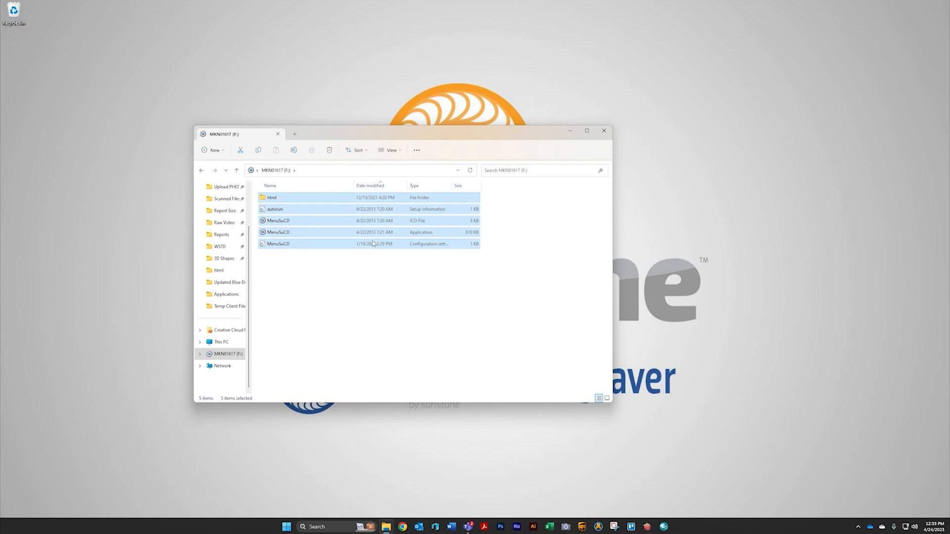
right_click(320, 227)
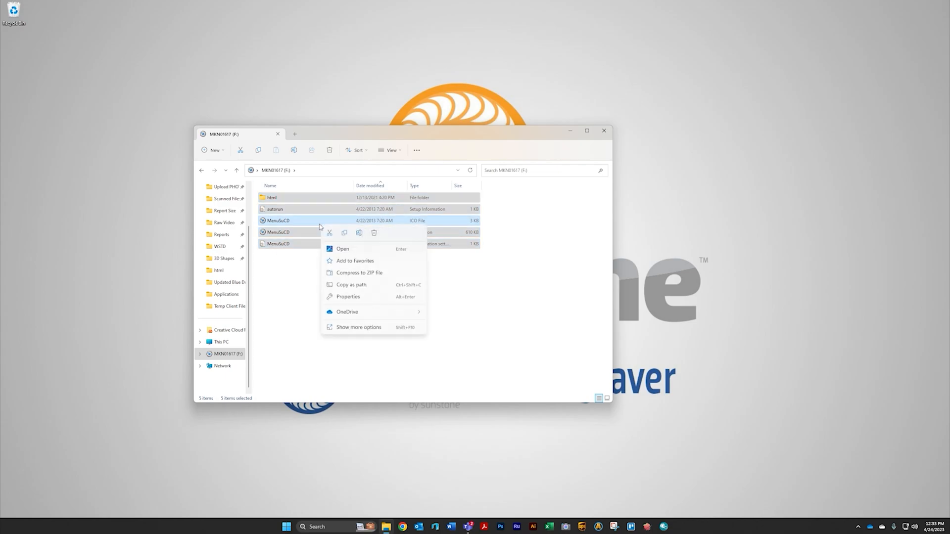
left_click(345, 234)
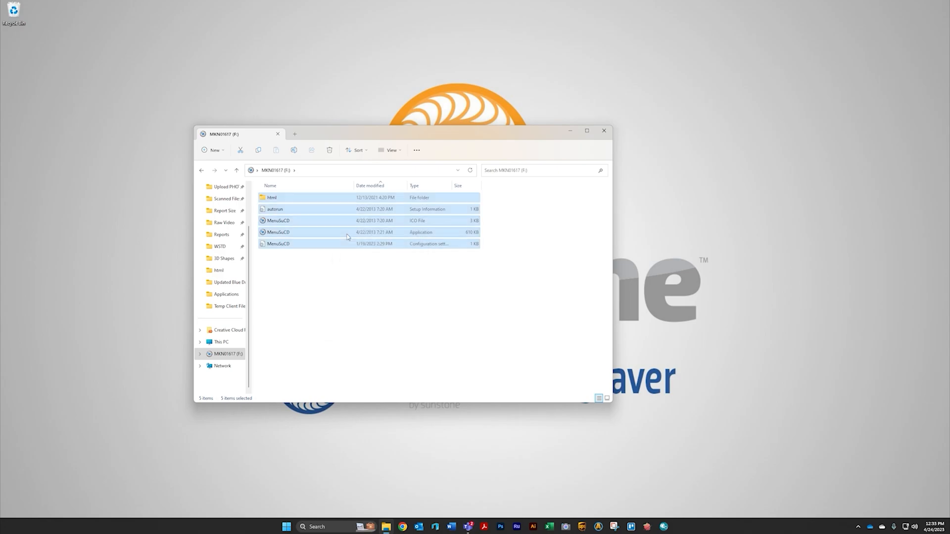
- Create a new desktop folder named Laser Engraver followed by the engraver's serial number
right_click(70, 32)
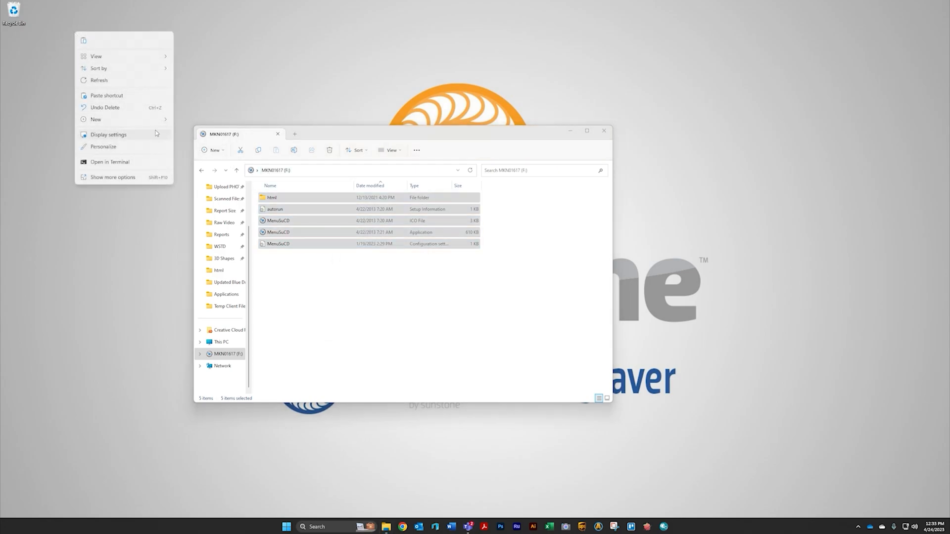
mouse_move(127, 124)
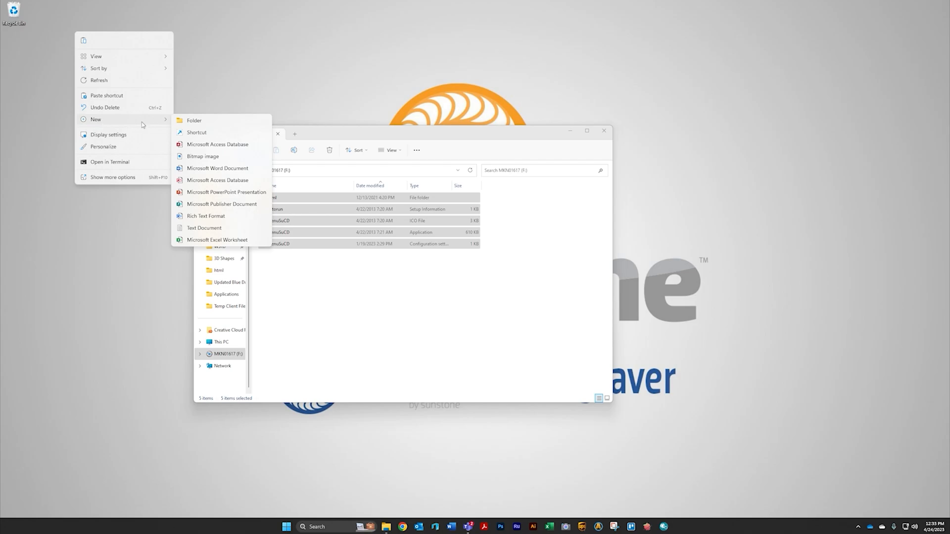
left_click(190, 121)
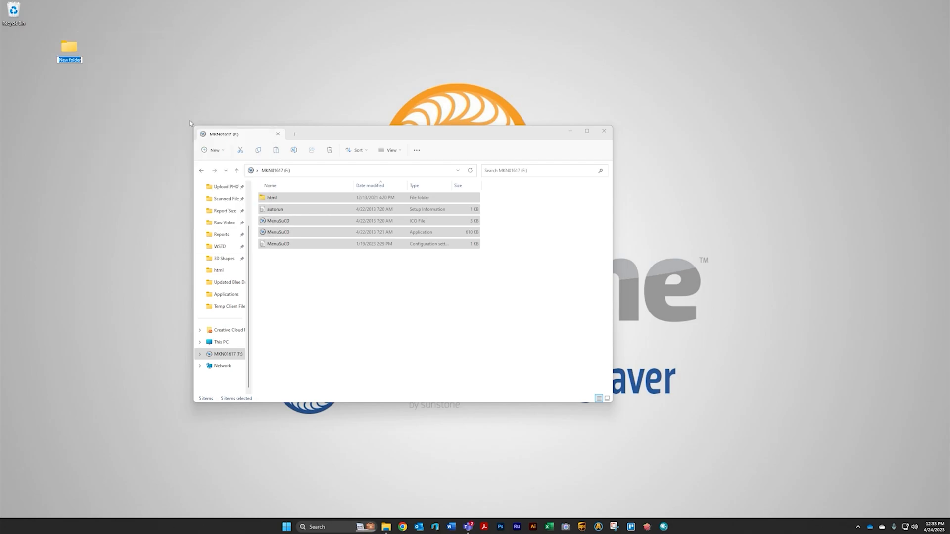
type("Laser Engraver")
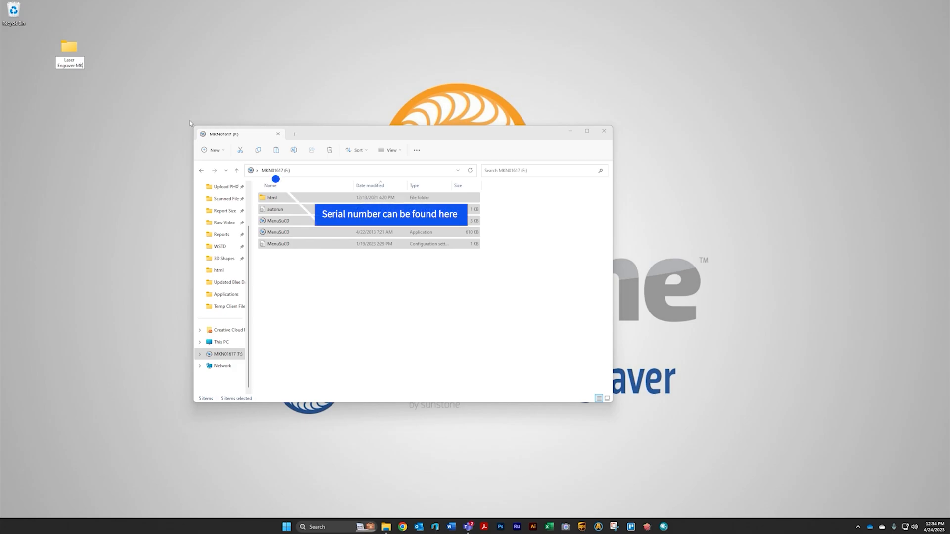
type("MKN")
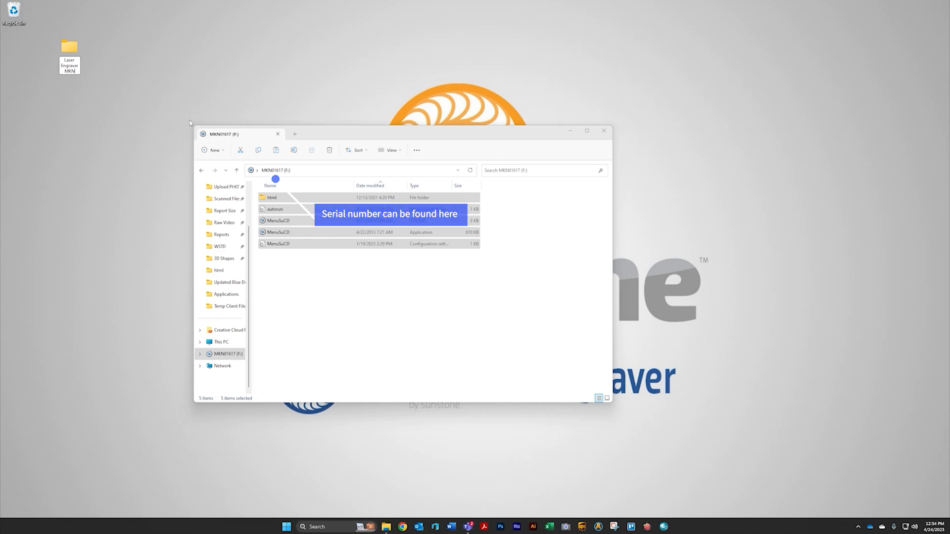
type("0")
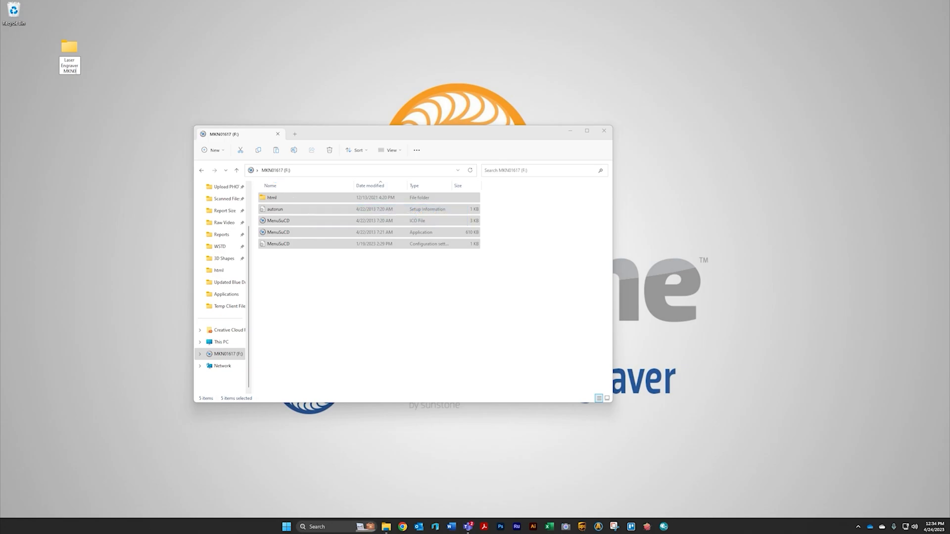
type("1617")
key("Return")
- Open the new desktop folder and paste the copied drive files into it
double_click(71, 48)
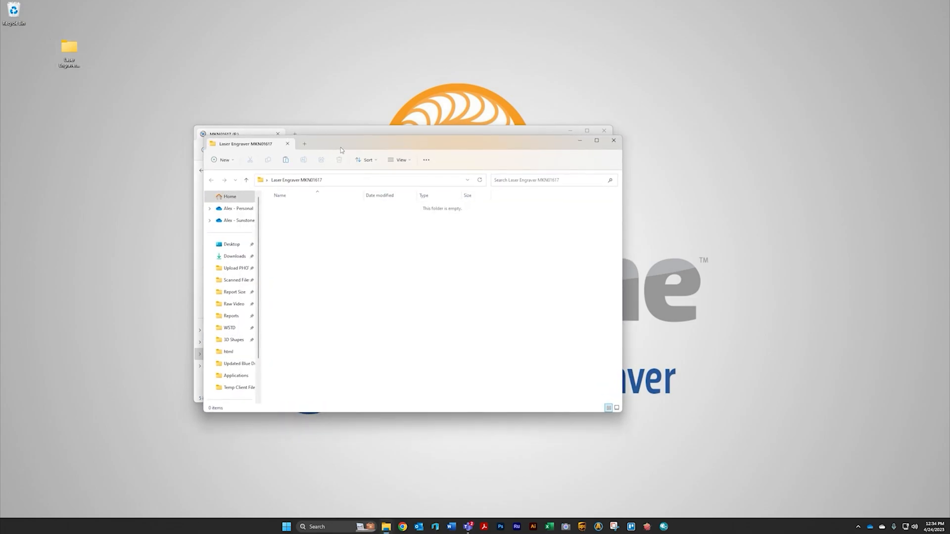
left_click_drag(336, 150, 596, 127)
left_click_drag(312, 221, 426, 245)
left_click(662, 254)
right_click(662, 254)
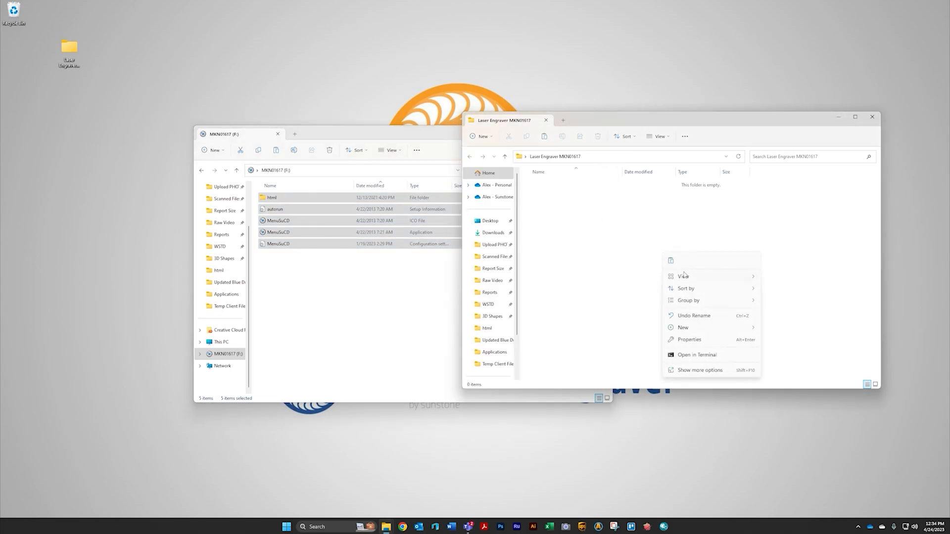
left_click(672, 261)
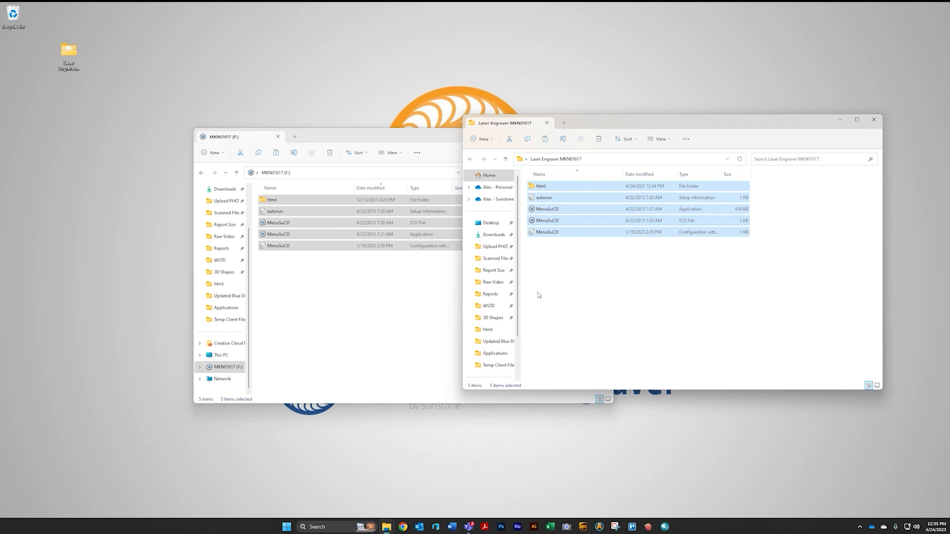
- Eject the engraver's USB drive
right_click(225, 367)
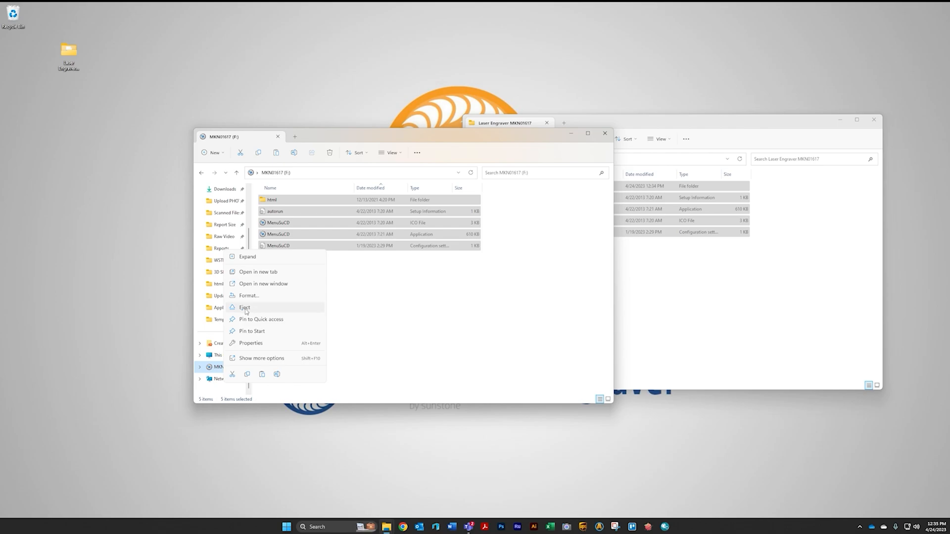
left_click(215, 372)
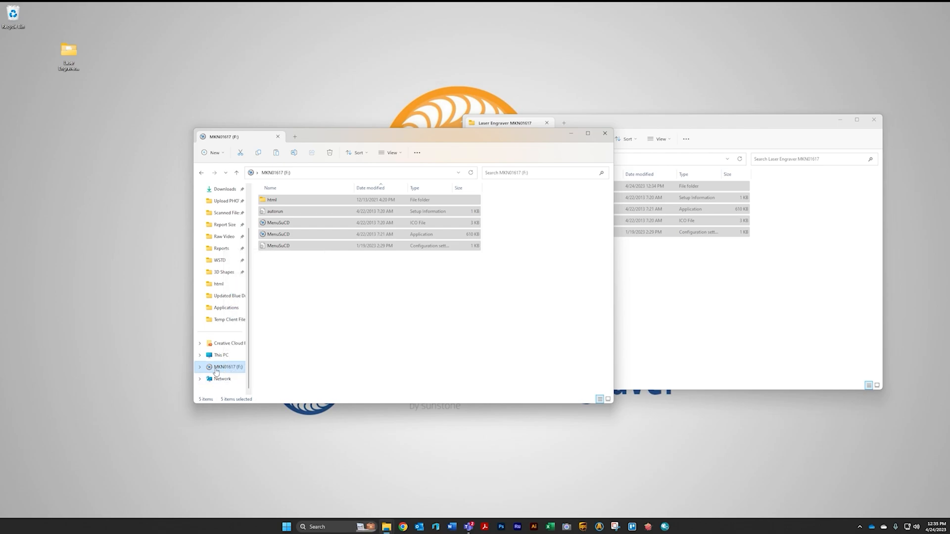
right_click(223, 372)
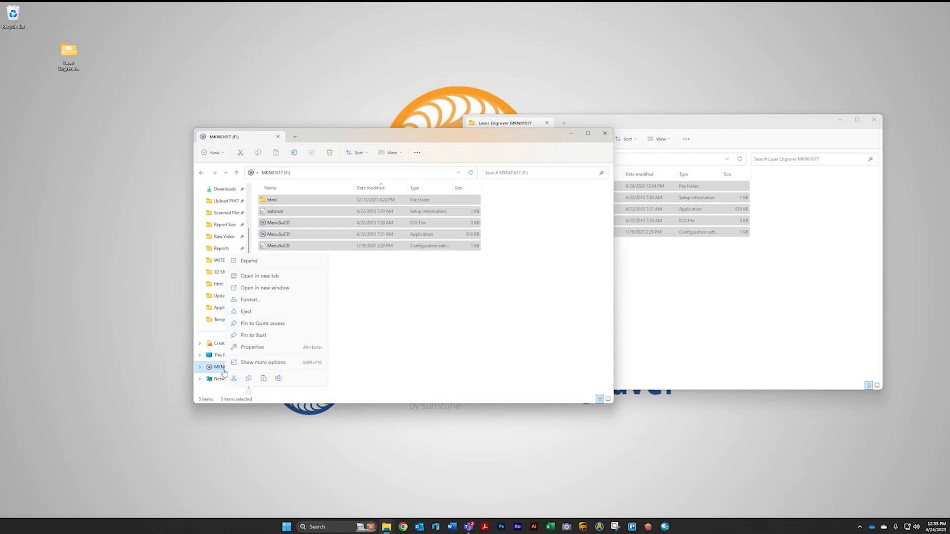
left_click(253, 314)
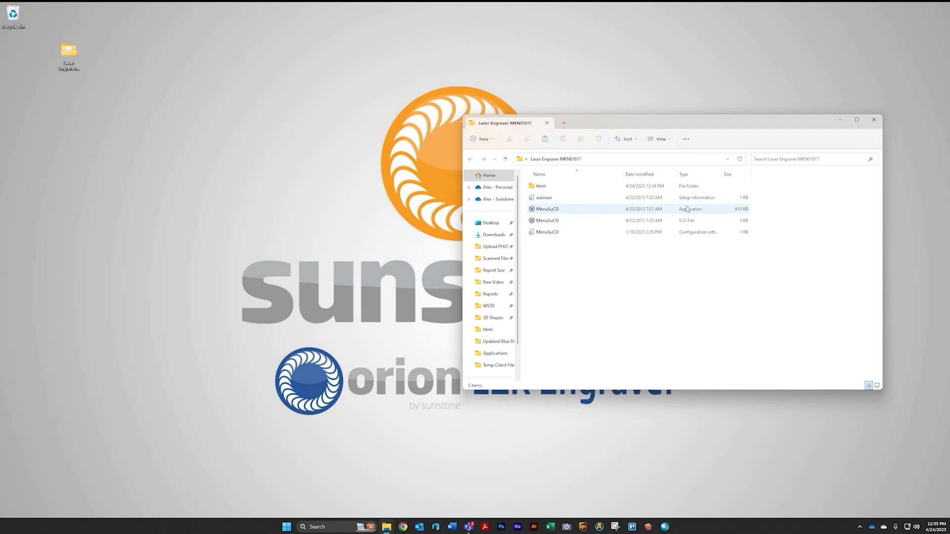
- Launch MenuSuCD from the copied files and choose English as the language
double_click(569, 210)
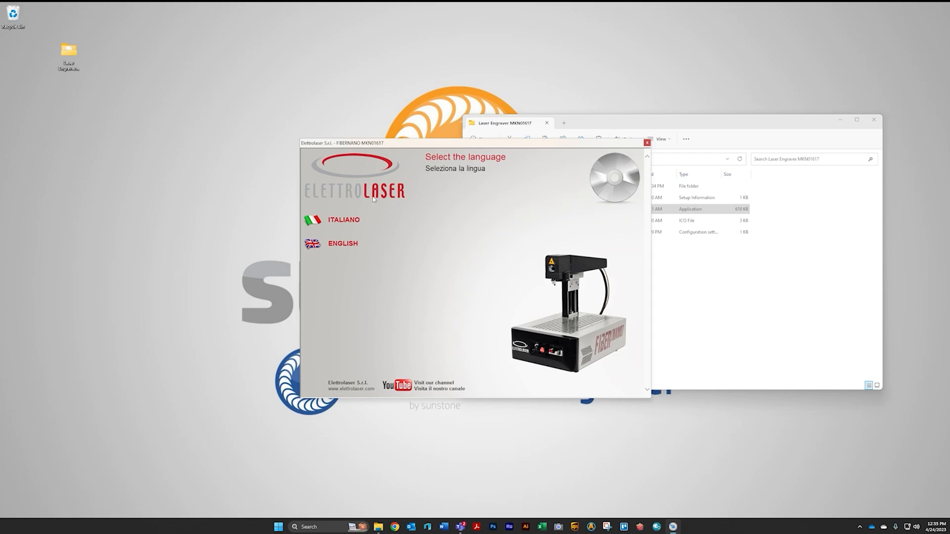
left_click(338, 246)
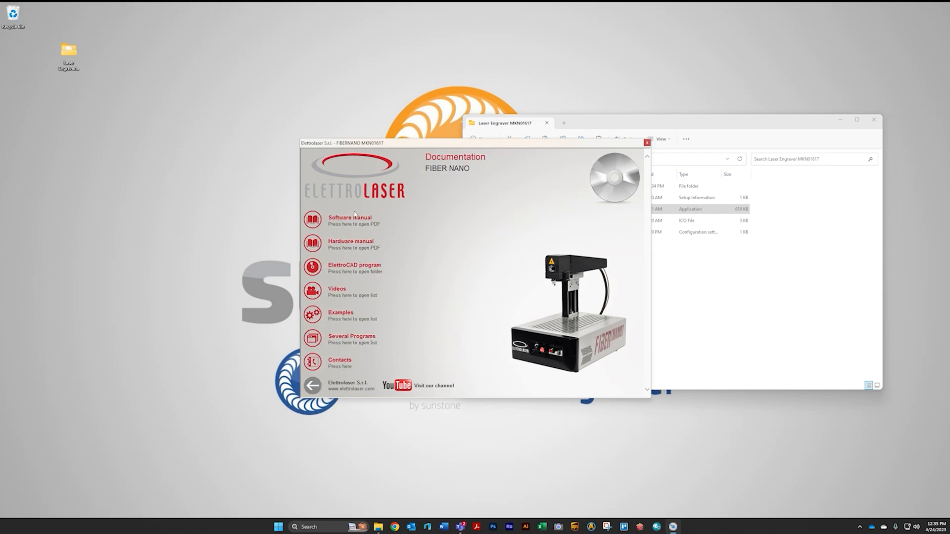
left_click_drag(402, 143, 216, 124)
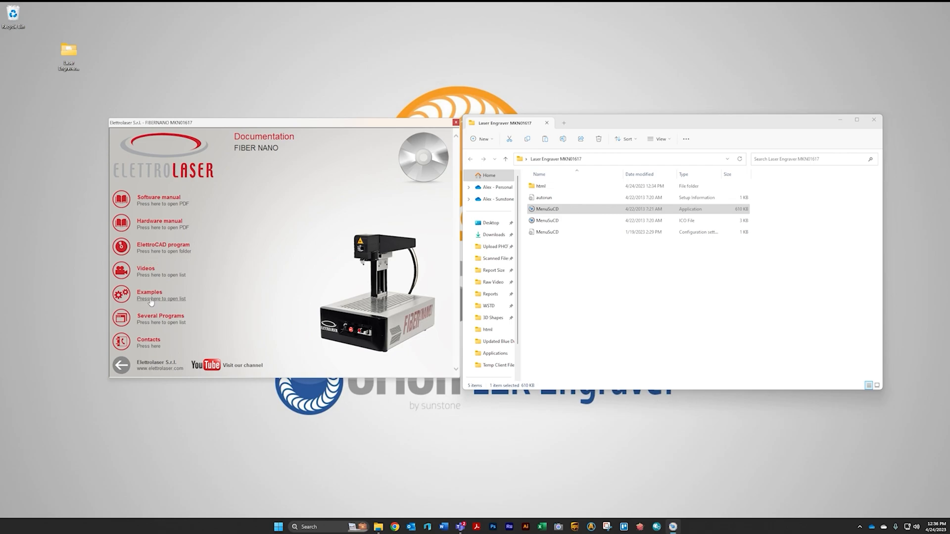
- Open the ElettroCAD program folder and run ELETTROLASER from ELETTROLASER FIBERNANO as administrator, allowing the change
left_click(159, 254)
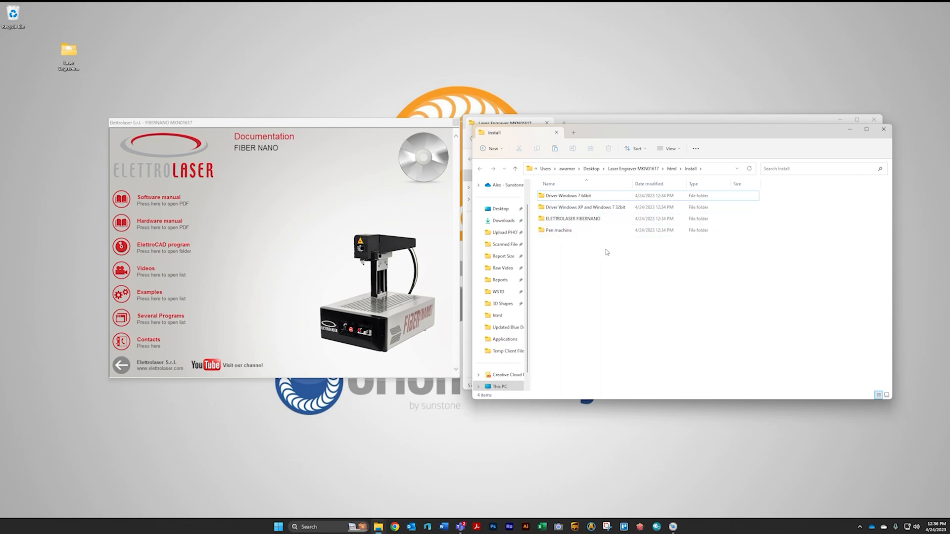
double_click(561, 223)
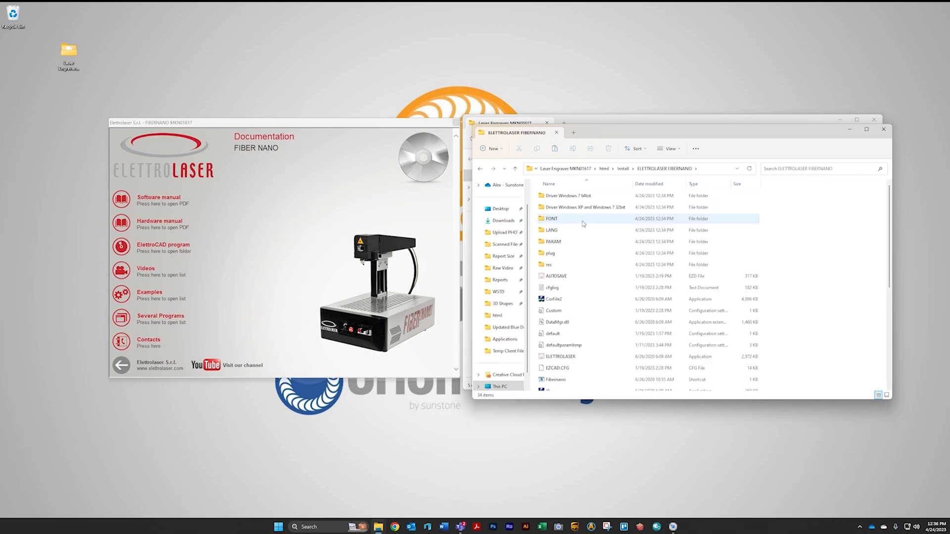
scroll(619, 255, "down", 2)
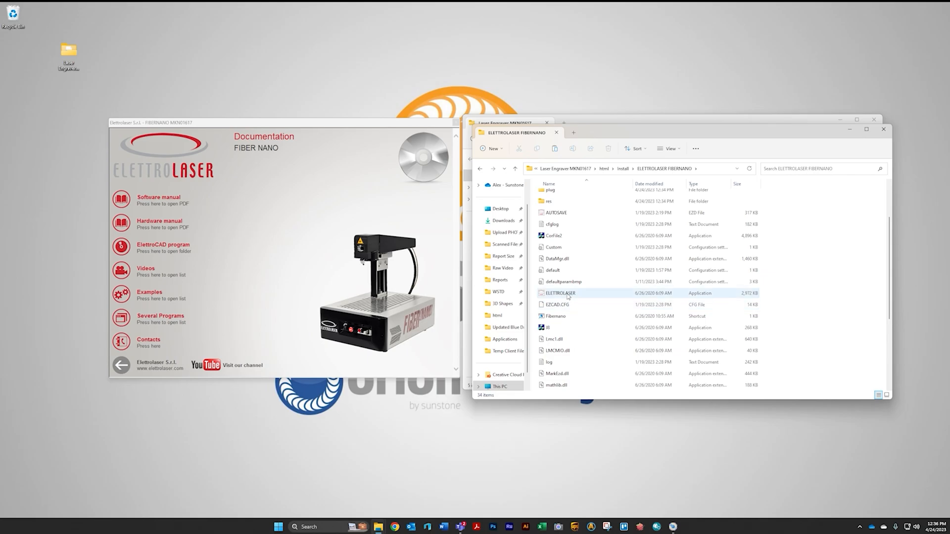
right_click(568, 296)
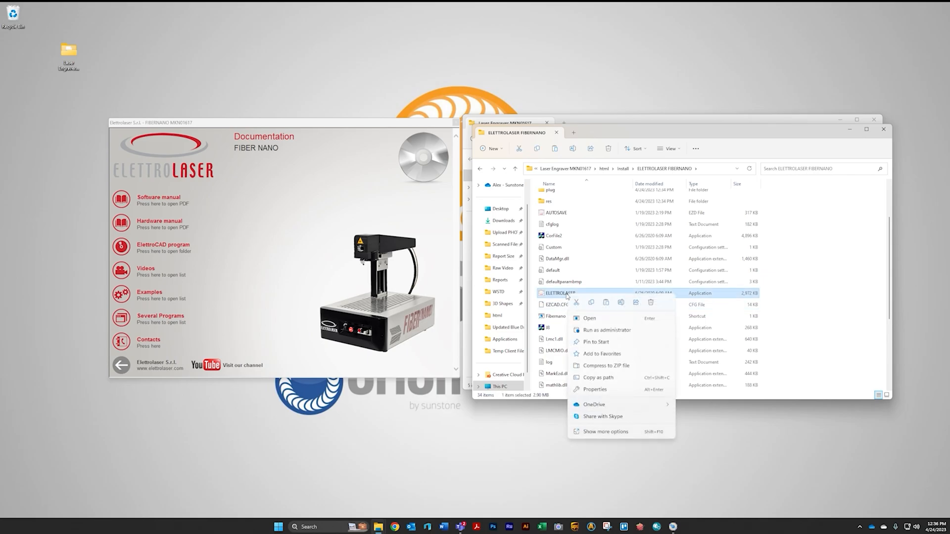
left_click(601, 330)
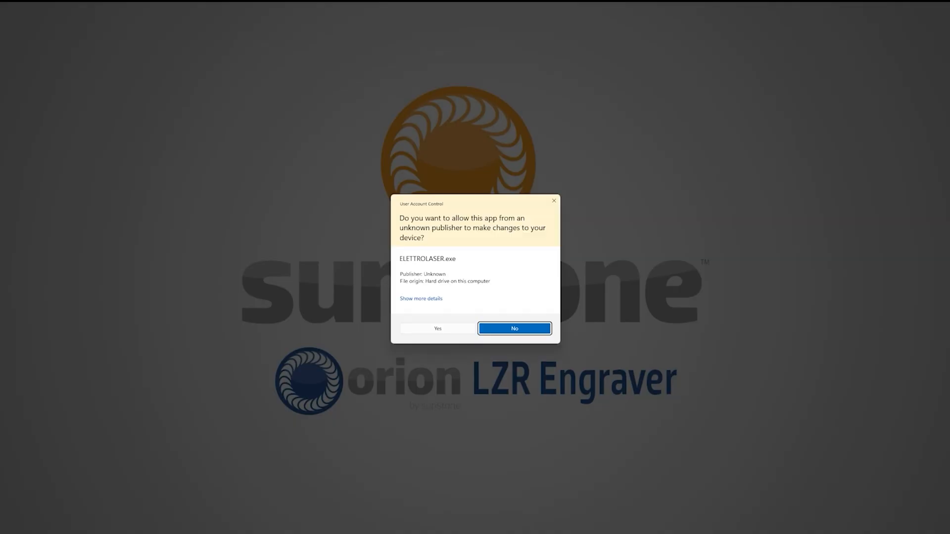
left_click(453, 327)
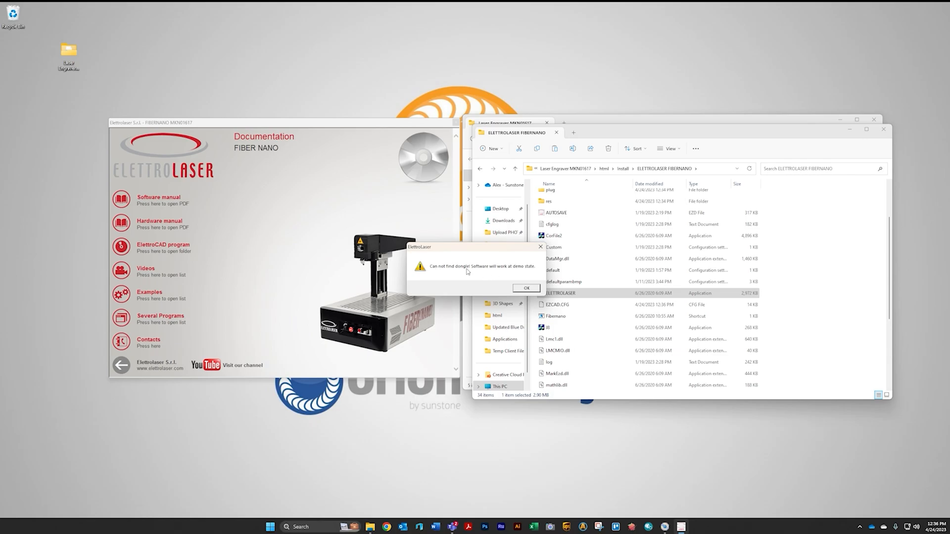
- Dismiss the dongle warning and close the ElettroLaser program
left_click(527, 288)
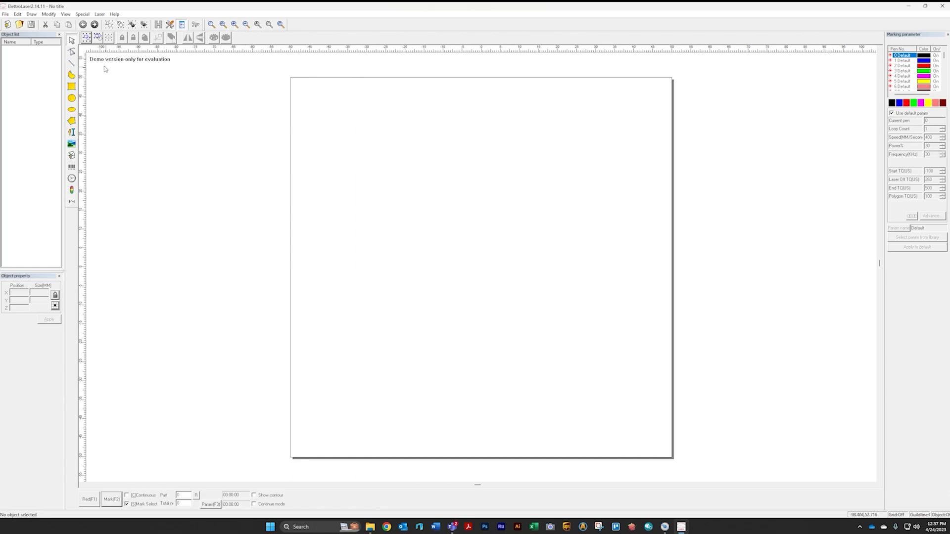
left_click(943, 6)
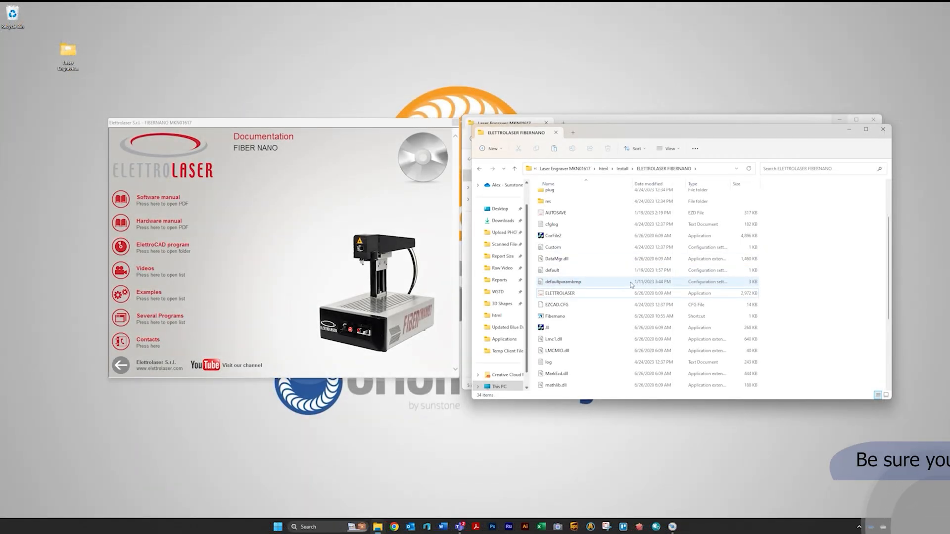
- Close the ELETTROLASER FIBERNANO folder window and open Device Manager from search
scroll(589, 239, "up", 3)
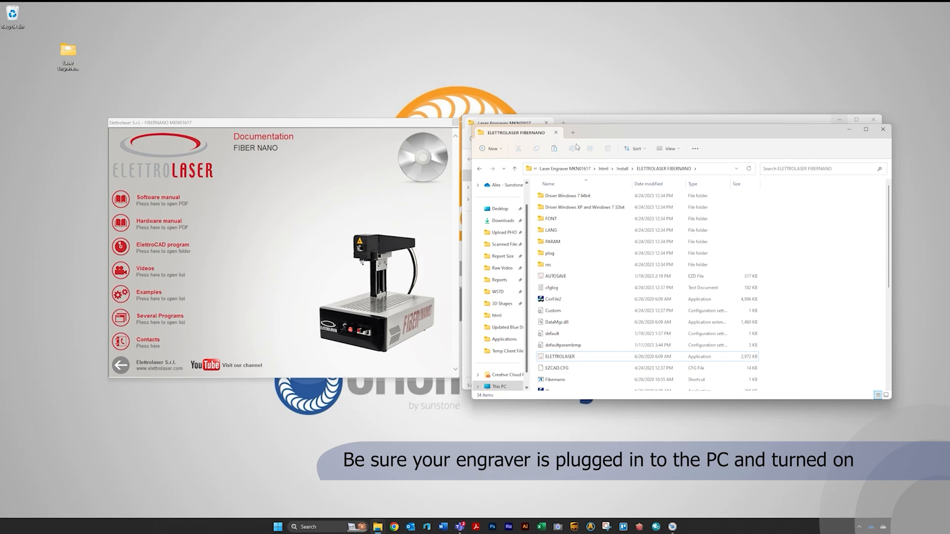
left_click(883, 129)
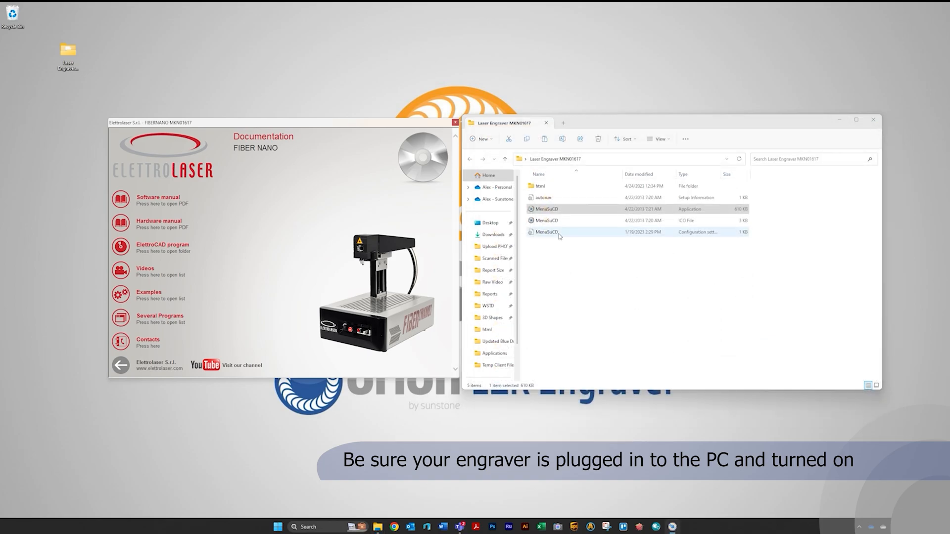
left_click(310, 528)
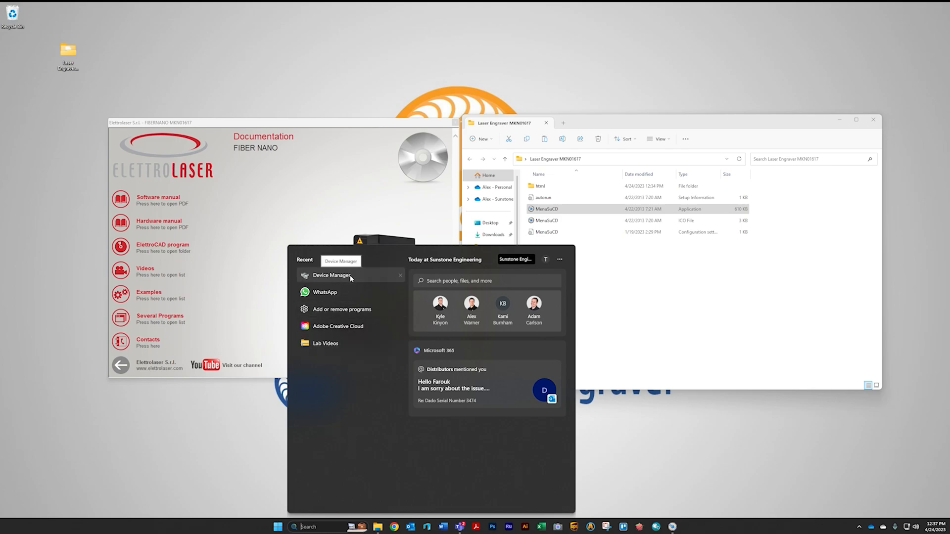
left_click(322, 276)
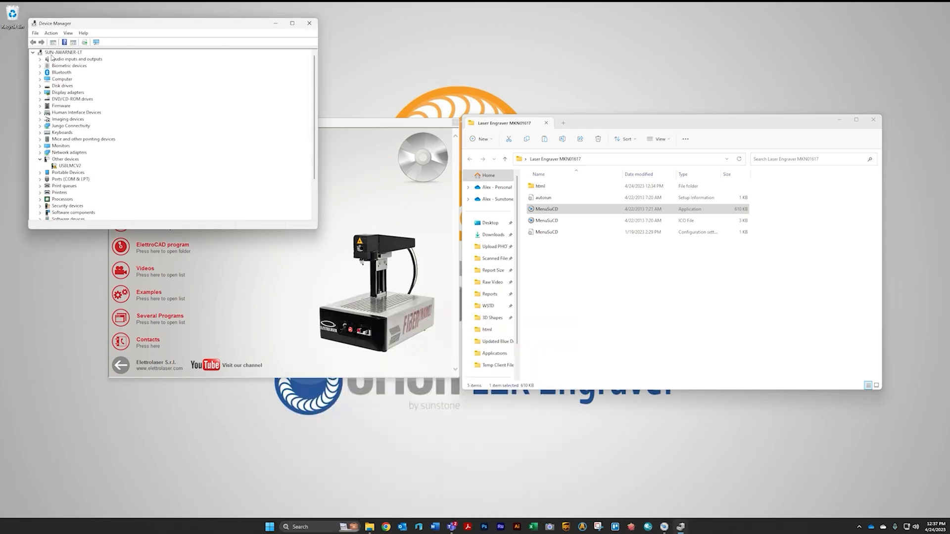
- Start updating the driver of the USBLMCV2 device and choose to browse the computer for drivers
left_click(64, 167)
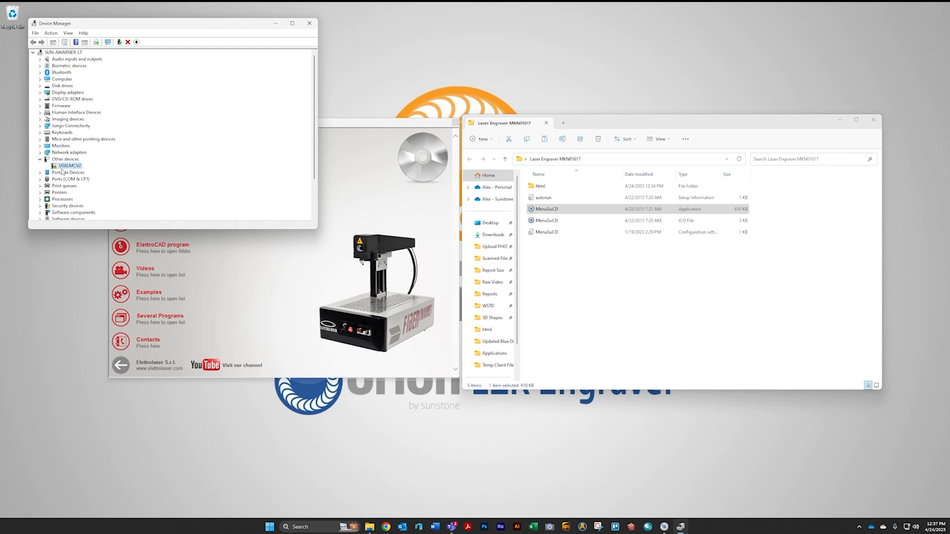
right_click(65, 169)
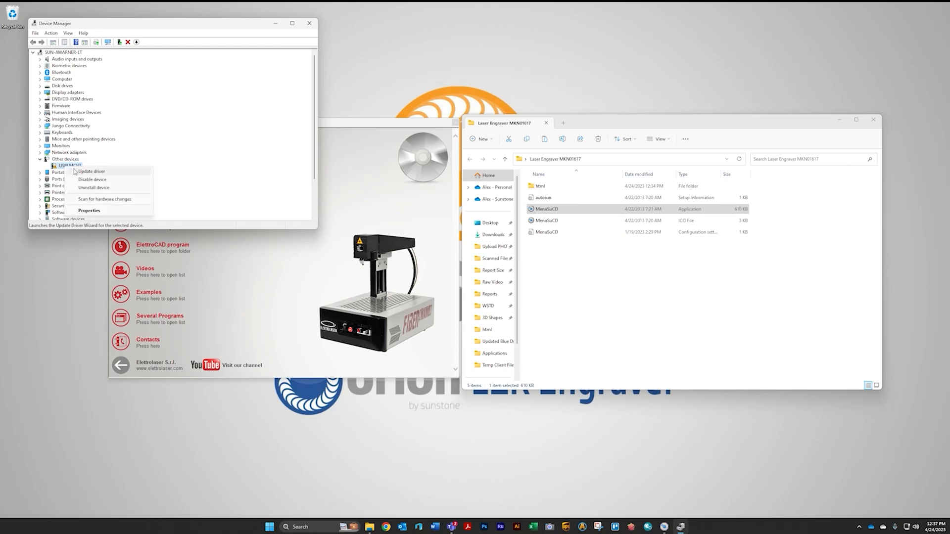
left_click(82, 174)
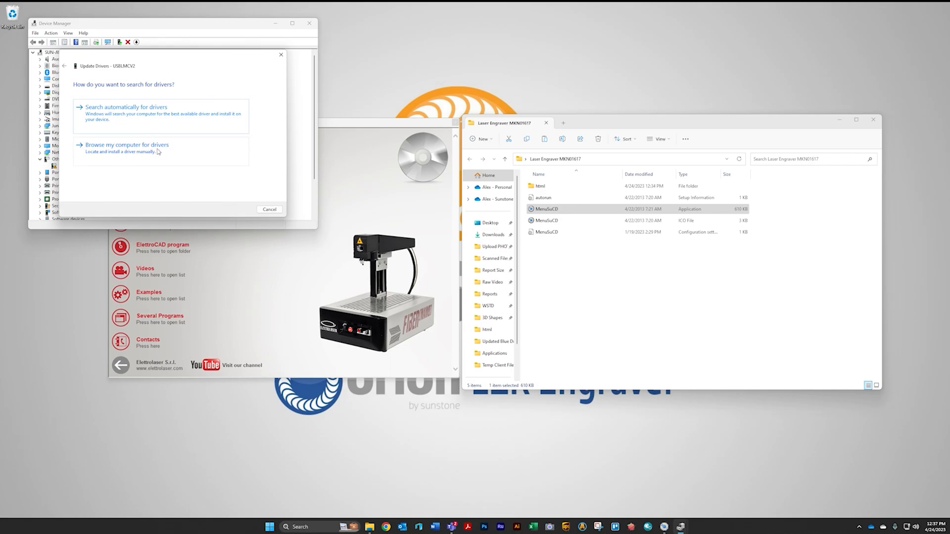
left_click(173, 152)
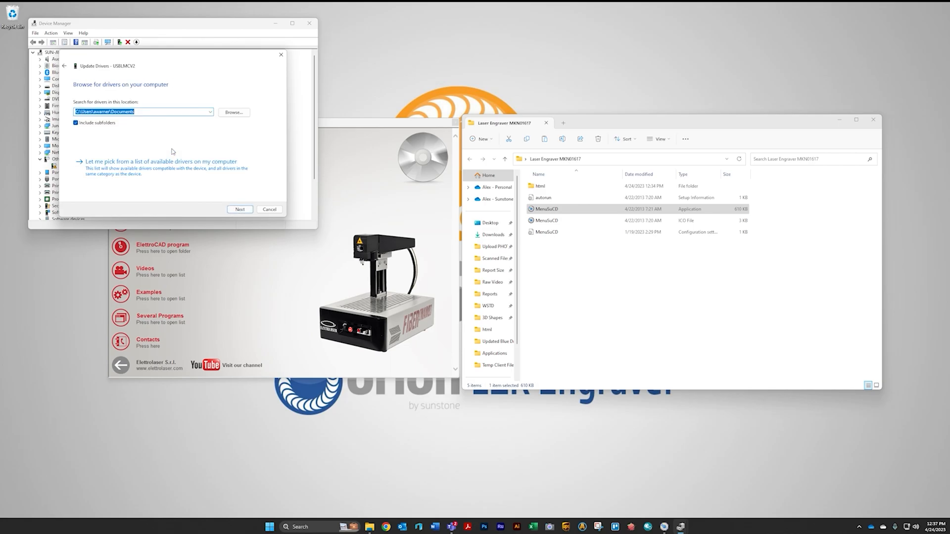
- Point the driver search to Laser Engraver MKN01617 > html > Install > Driver Windows 7 64bit, install it, and close Device Manager
left_click(229, 114)
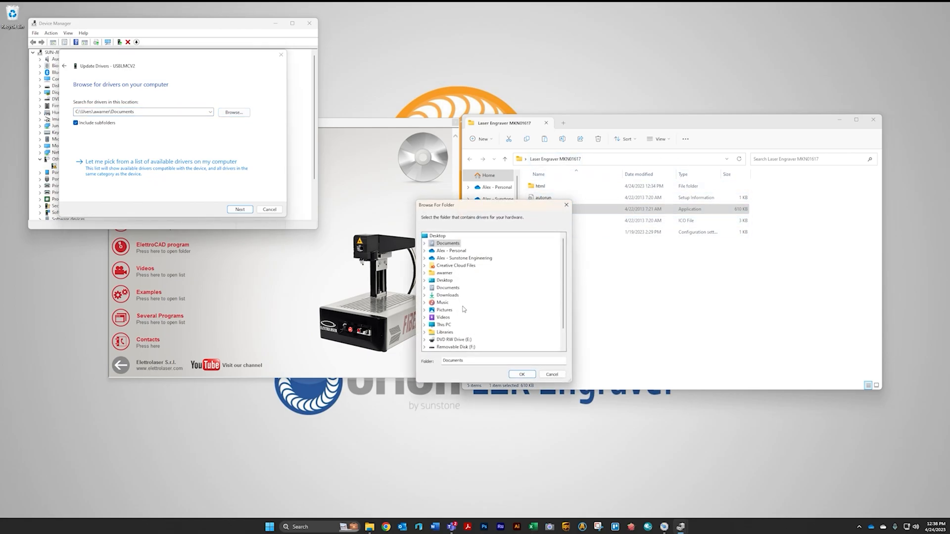
scroll(464, 310, "down", 1)
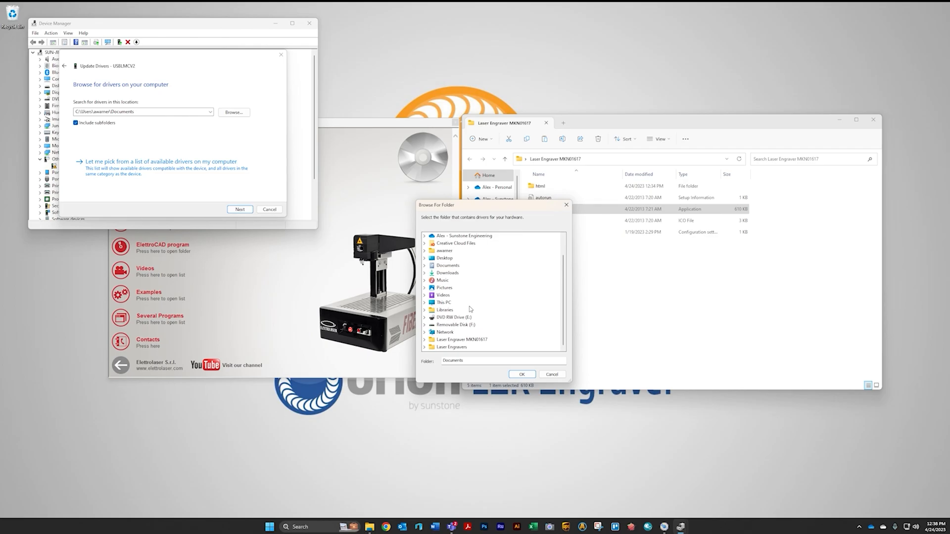
left_click(425, 340)
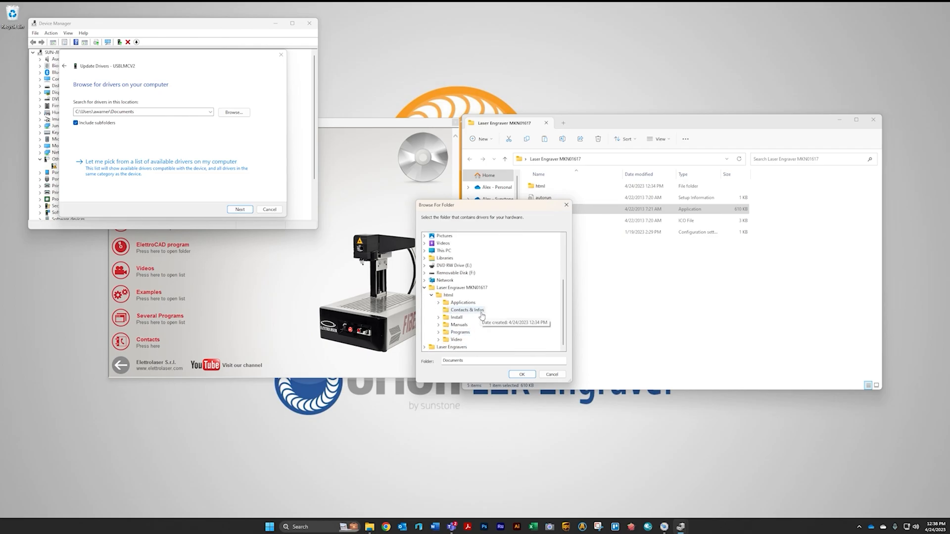
left_click(438, 317)
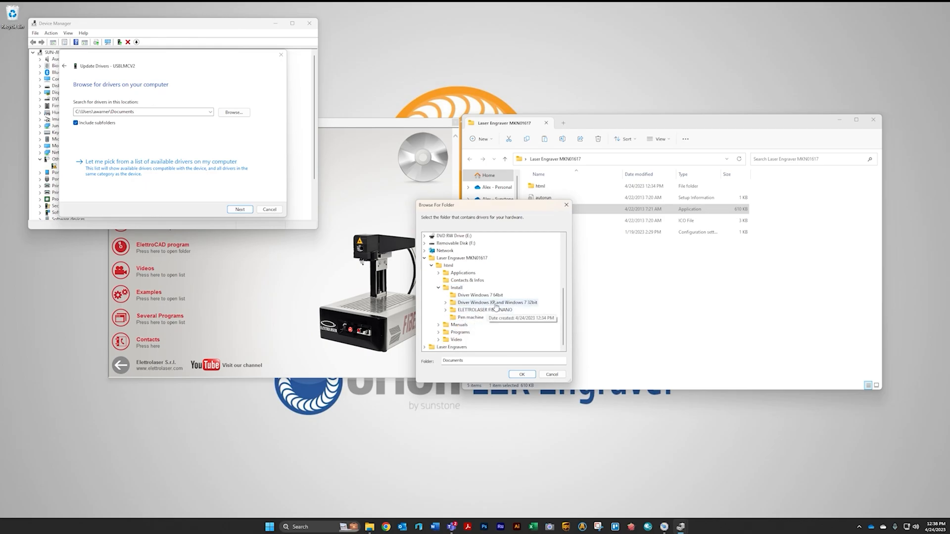
left_click(489, 297)
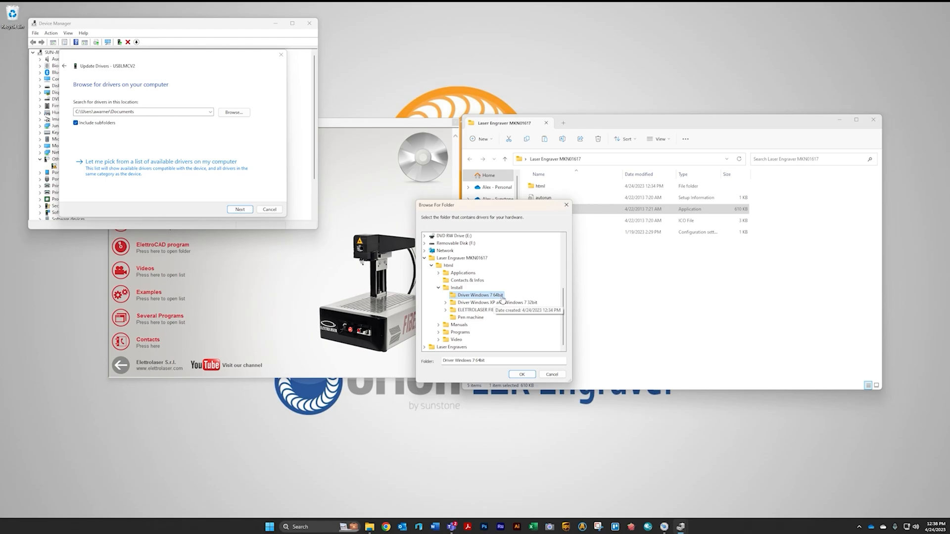
left_click(522, 375)
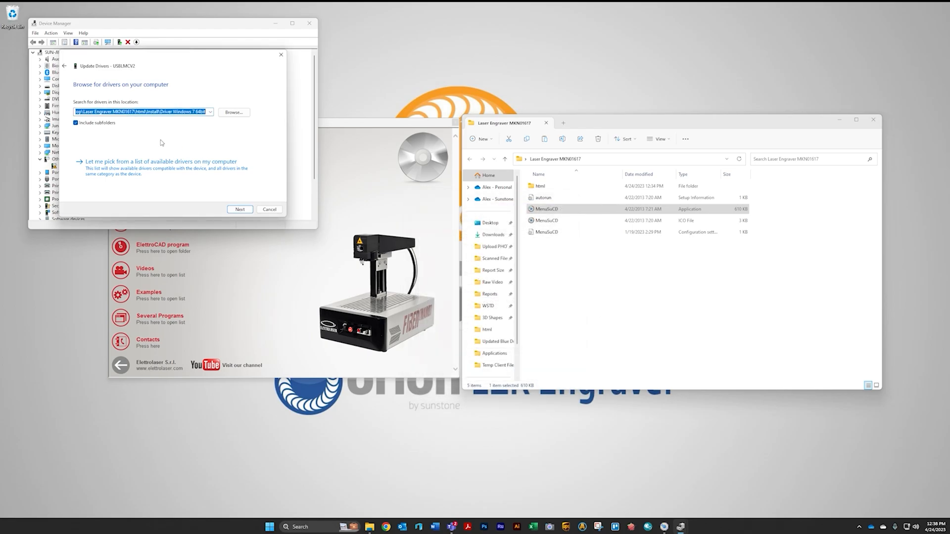
left_click(242, 211)
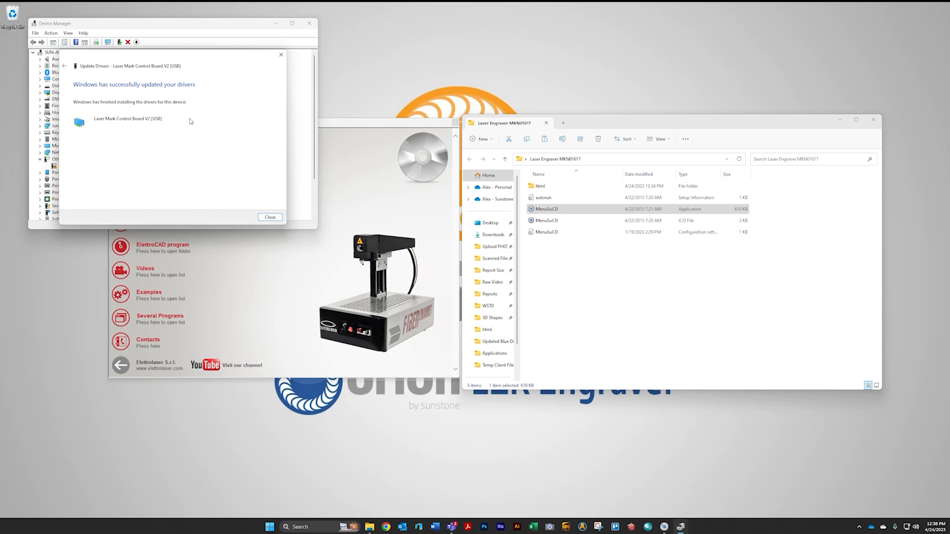
left_click(270, 217)
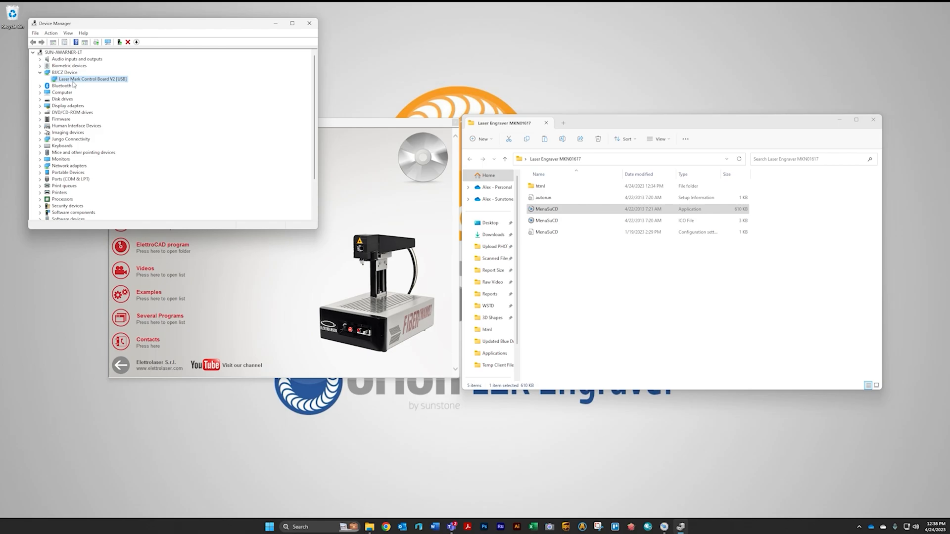
left_click(309, 24)
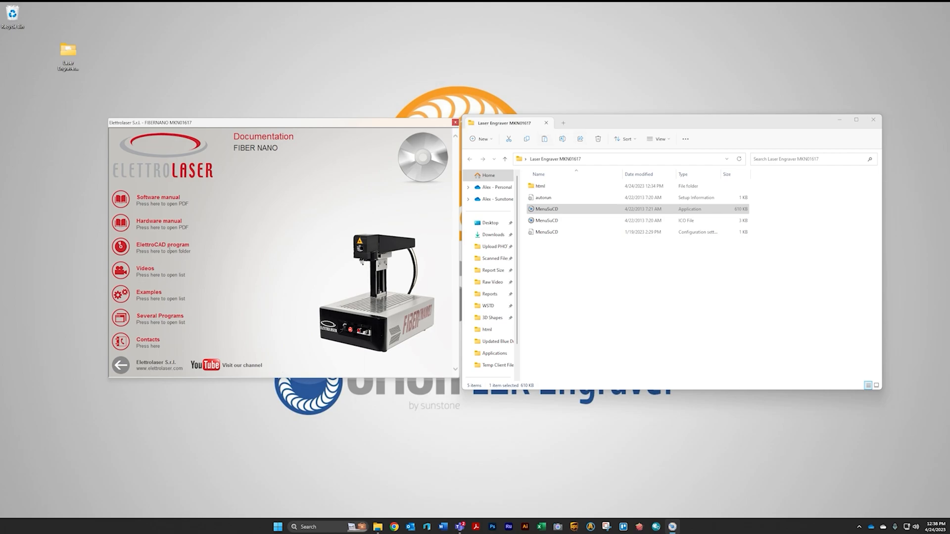
- Open the Install > Pen machine folder and clear the Read-only attribute of FiberNano_20_30W_eng
left_click(171, 258)
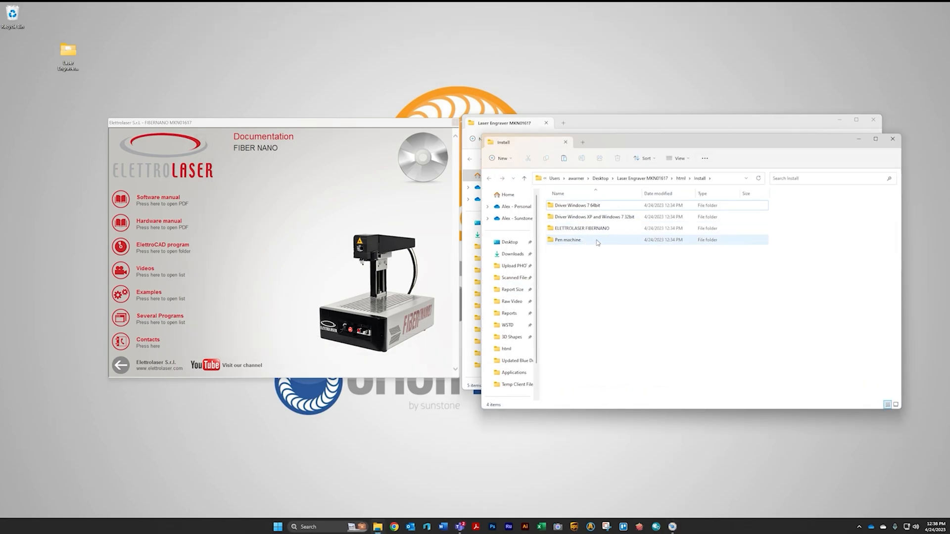
double_click(567, 241)
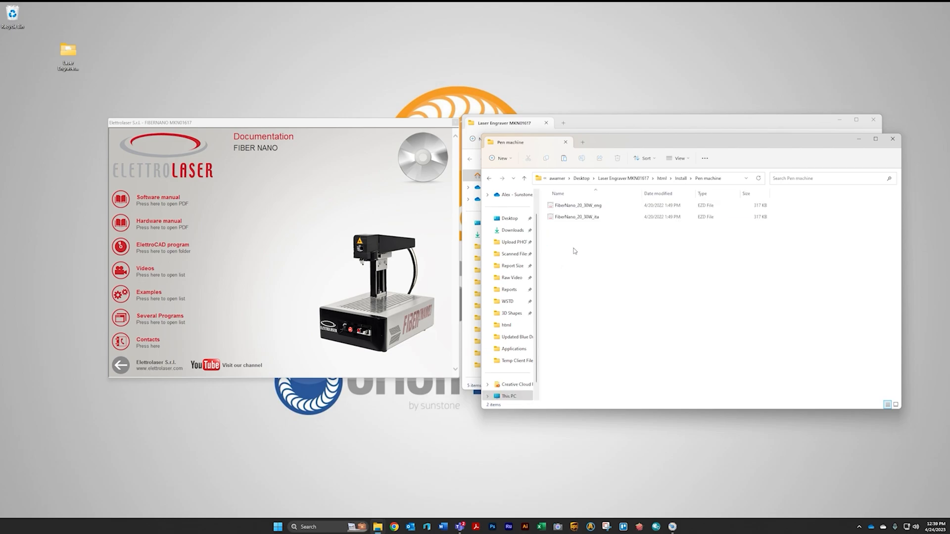
right_click(584, 209)
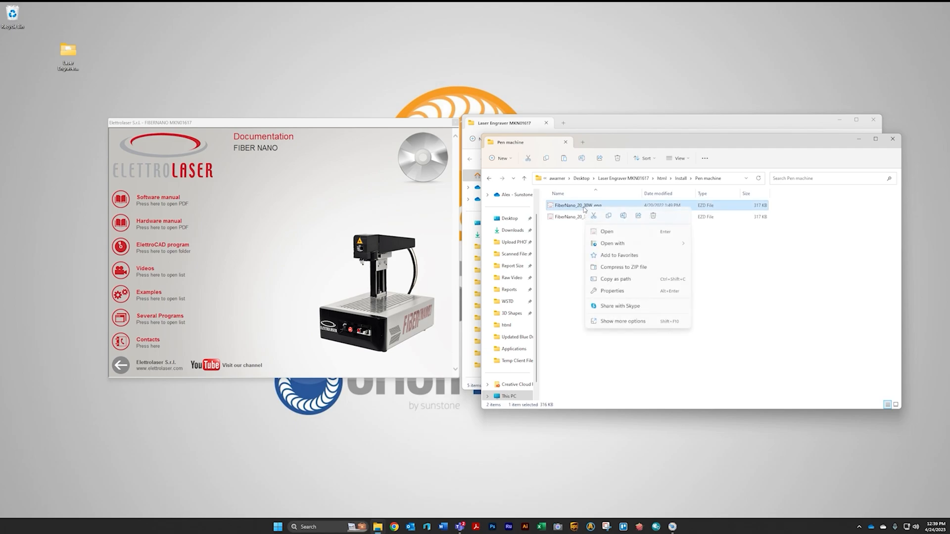
left_click(629, 292)
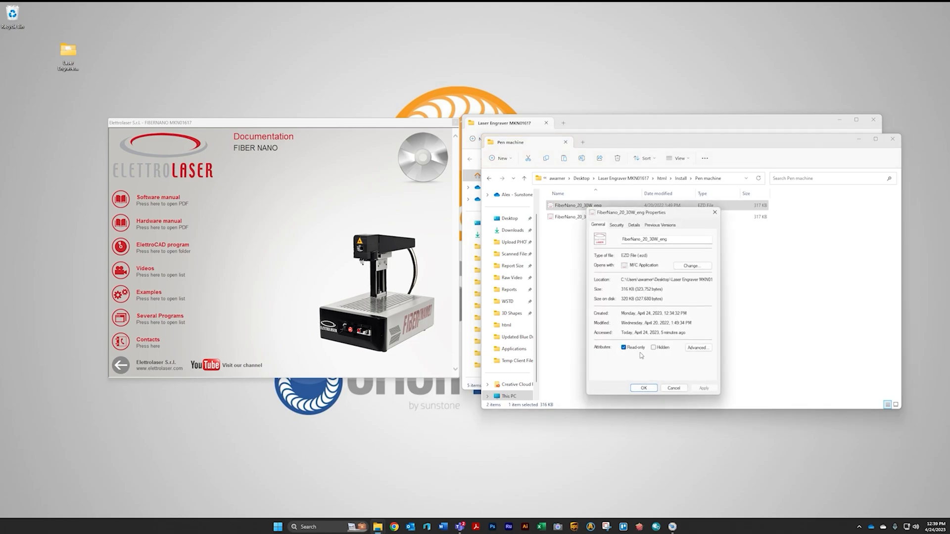
left_click_drag(622, 215, 691, 192)
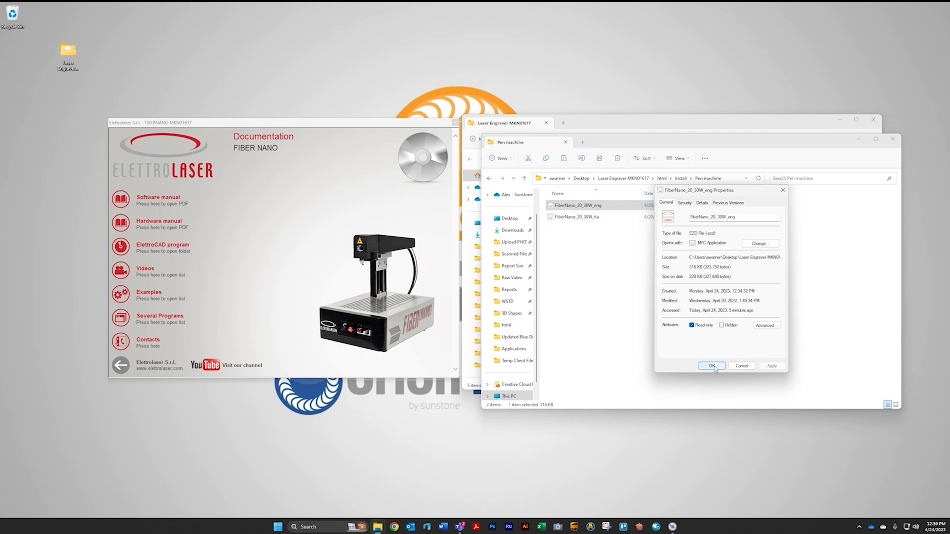
left_click(692, 326)
left_click(712, 366)
- Copy the FiberNano_20_30W_eng file and paste it onto the desktop
right_click(573, 210)
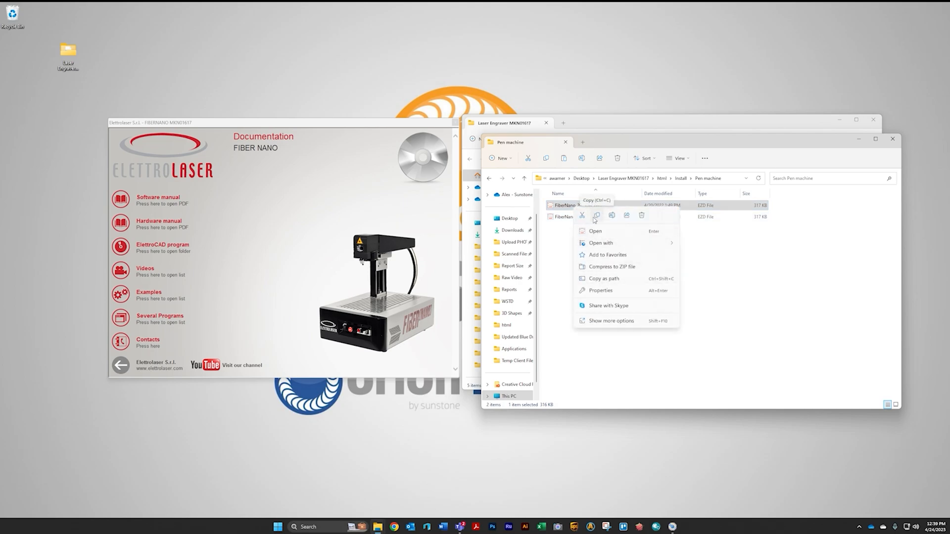
left_click(598, 216)
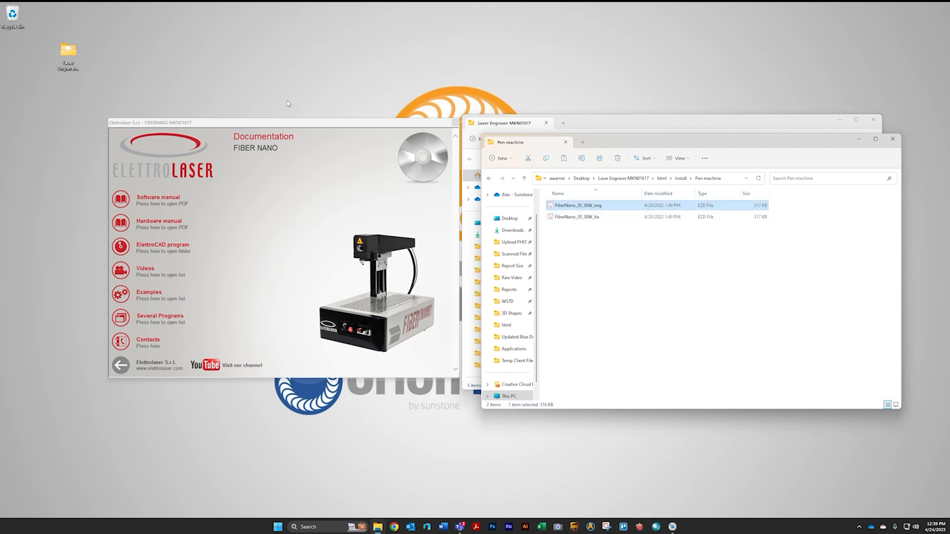
right_click(104, 61)
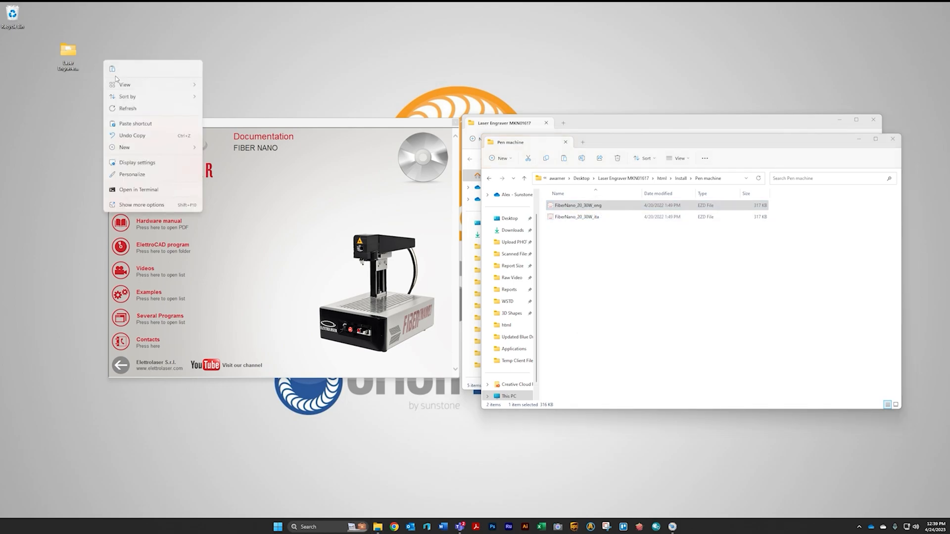
left_click(113, 70)
left_click_drag(76, 55, 45, 24)
left_click(12, 51)
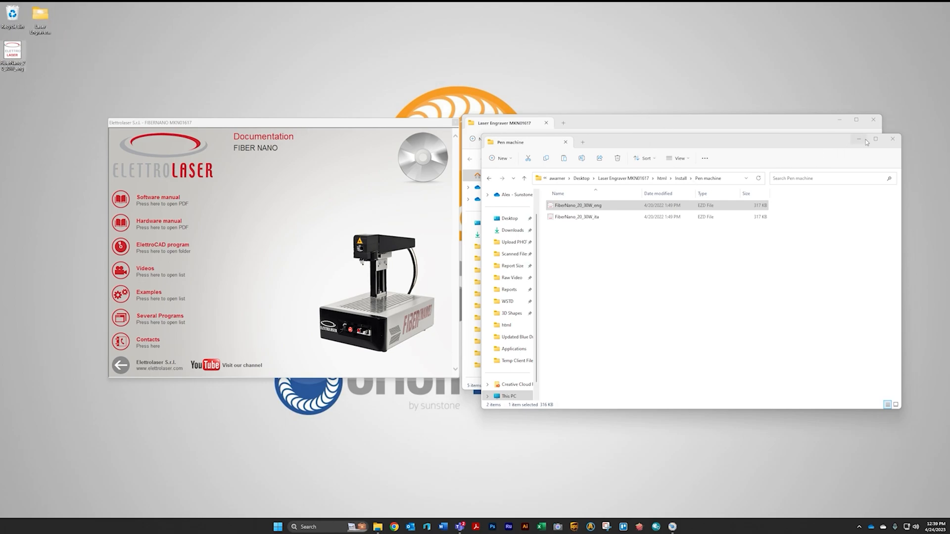
- Open the desktop FiberNano_20_30W_eng file in ElettroLaser and draw a circle about 14.5 mm in diameter
double_click(11, 50)
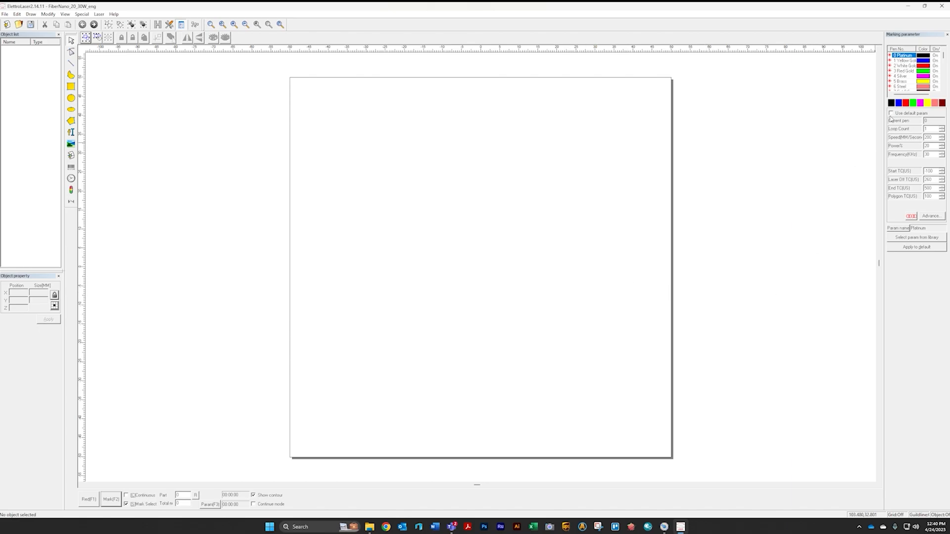
scroll(925, 71, "down", 4)
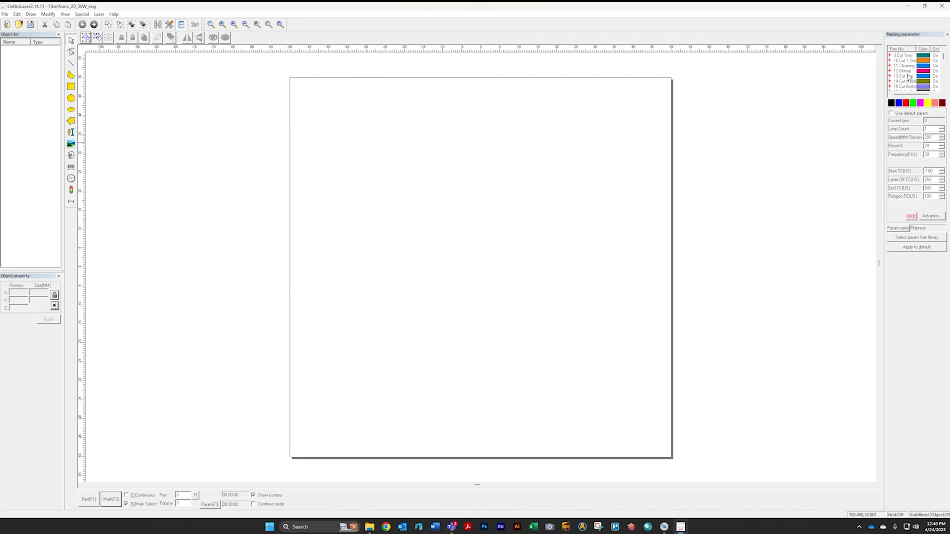
scroll(910, 77, "up", 4)
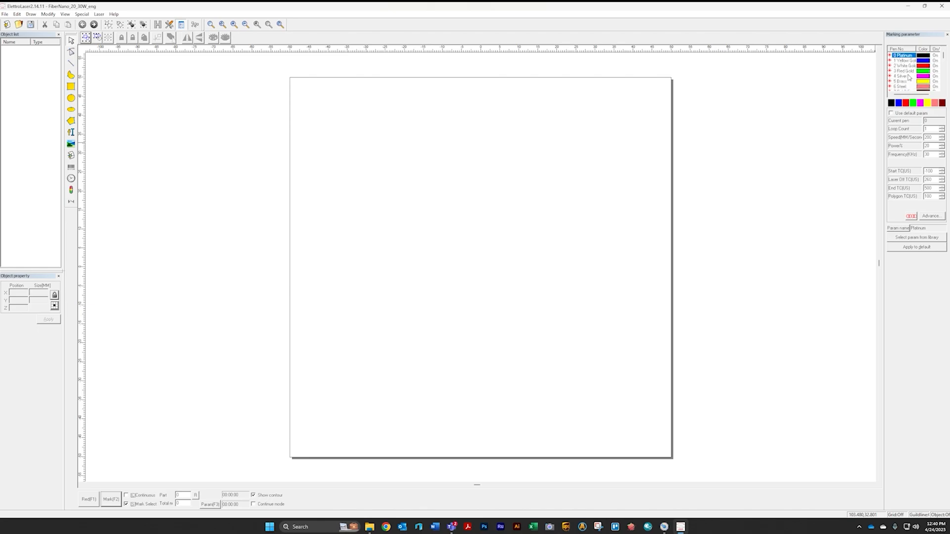
scroll(904, 63, "down", 1)
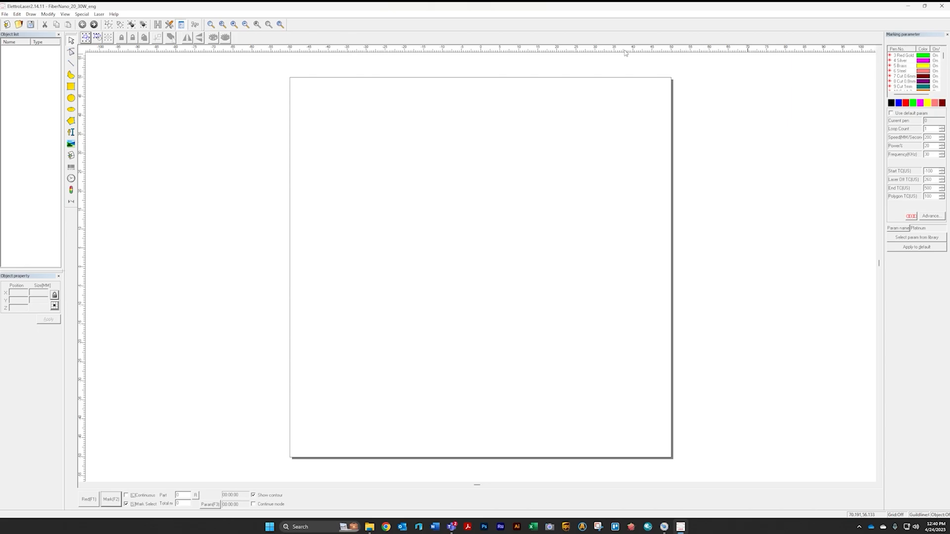
left_click(71, 98)
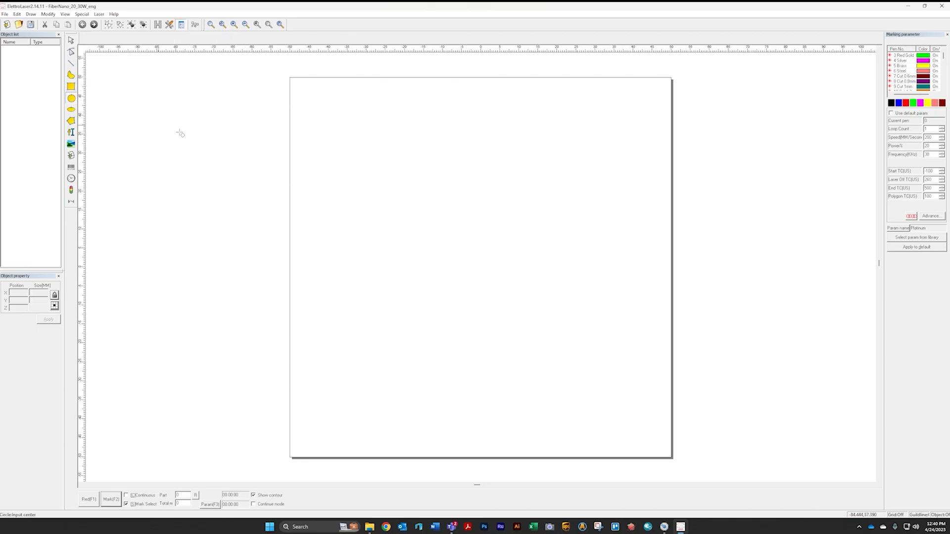
left_click_drag(483, 212, 504, 231)
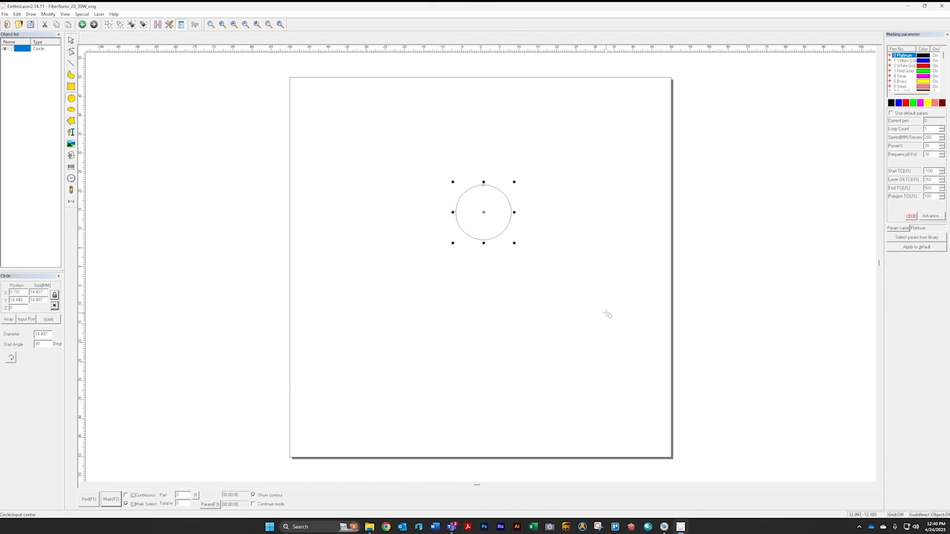
- Try to save the drawing over FiberNano_20_30W_eng on the desktop, confirming the replacement
left_click(5, 13)
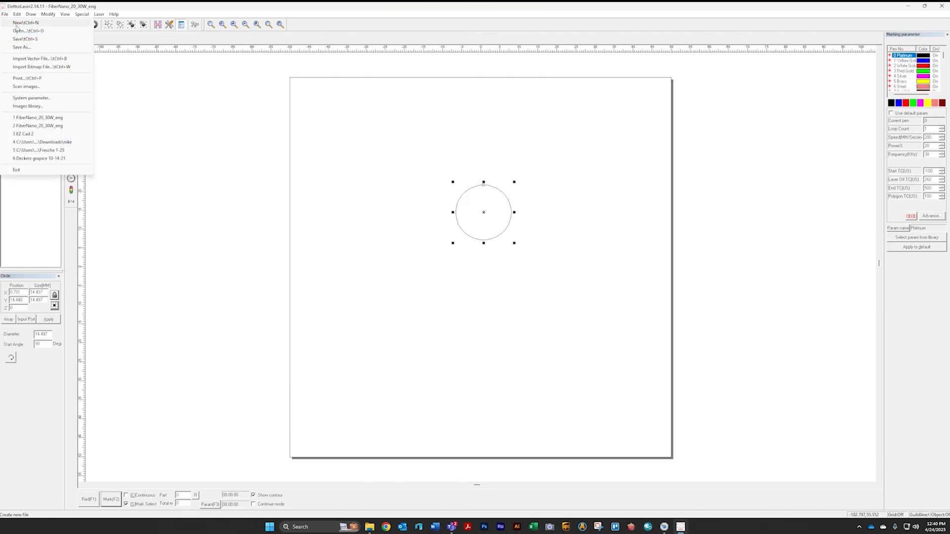
left_click(24, 42)
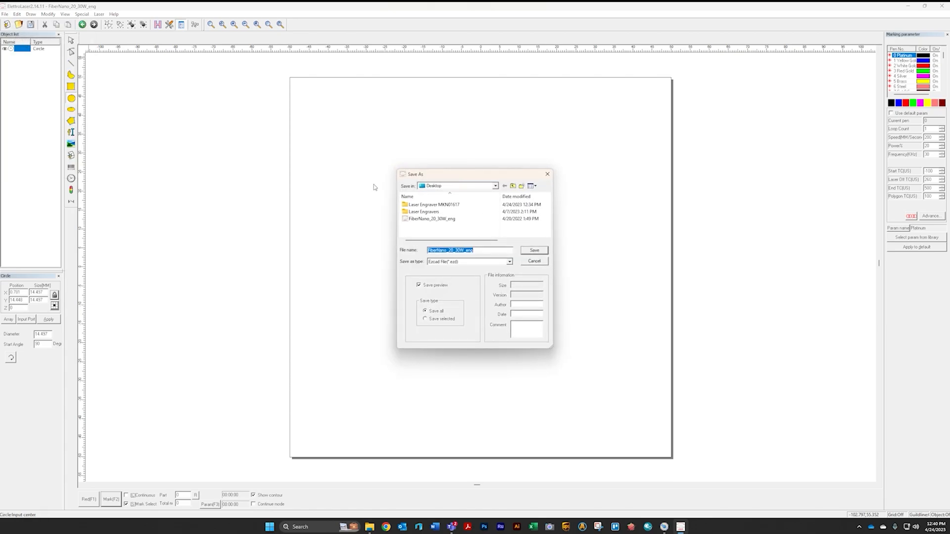
left_click(544, 219)
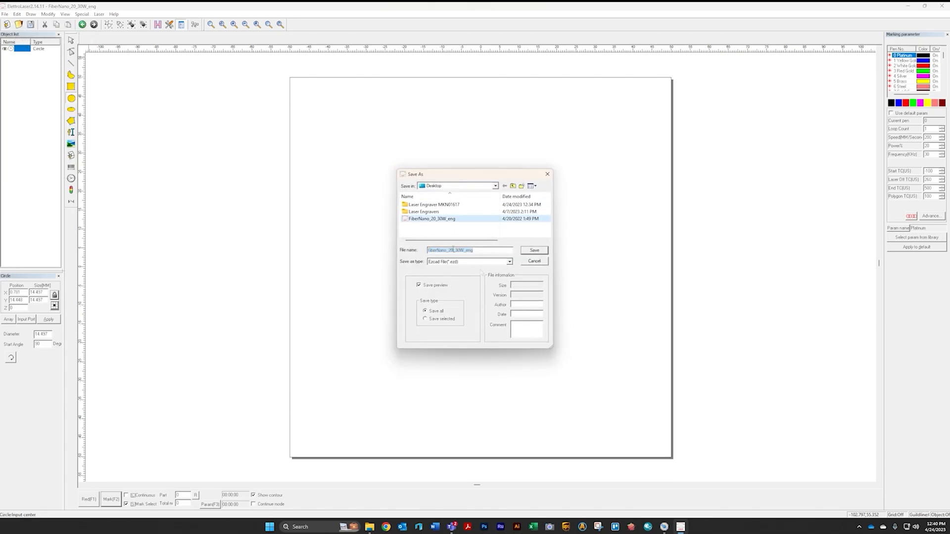
left_click(535, 250)
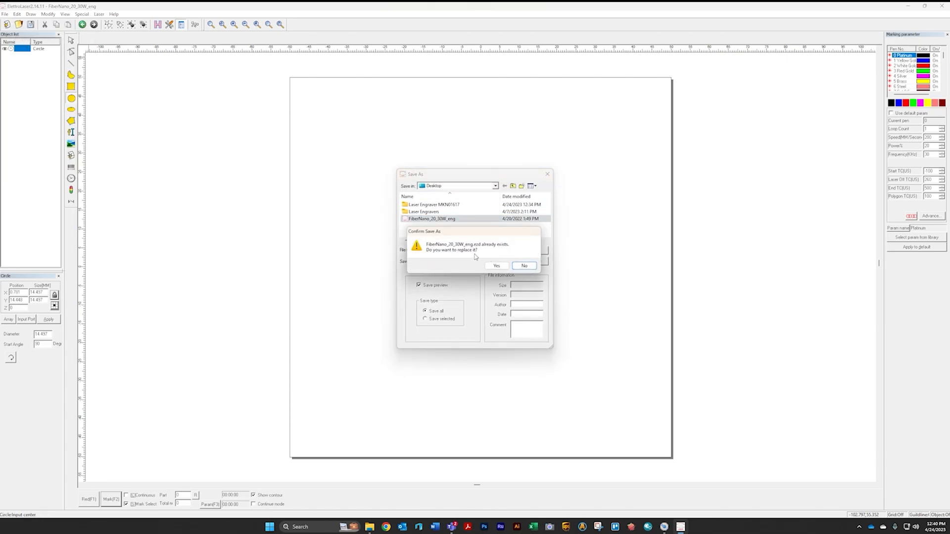
left_click(494, 267)
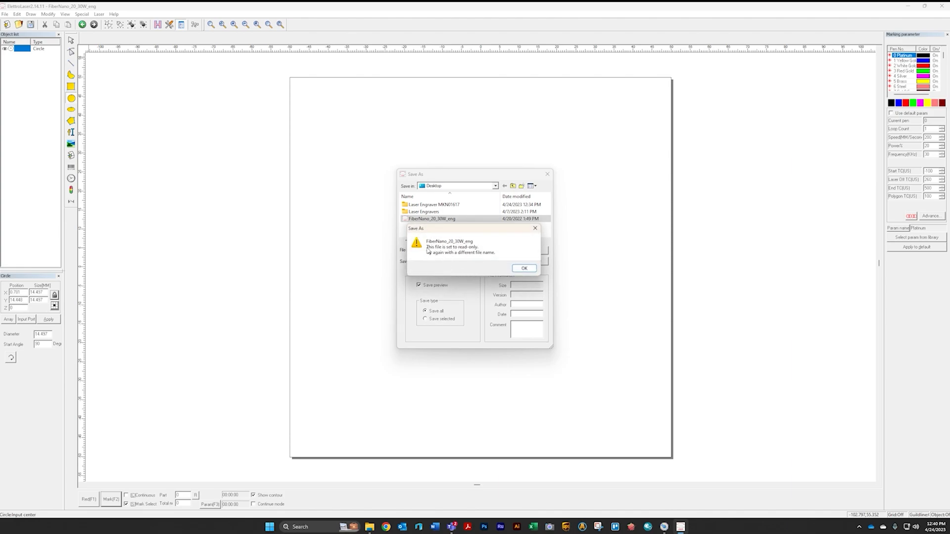
left_click(525, 269)
- Save the drawing to the desktop under the file name Circle
double_click(479, 254)
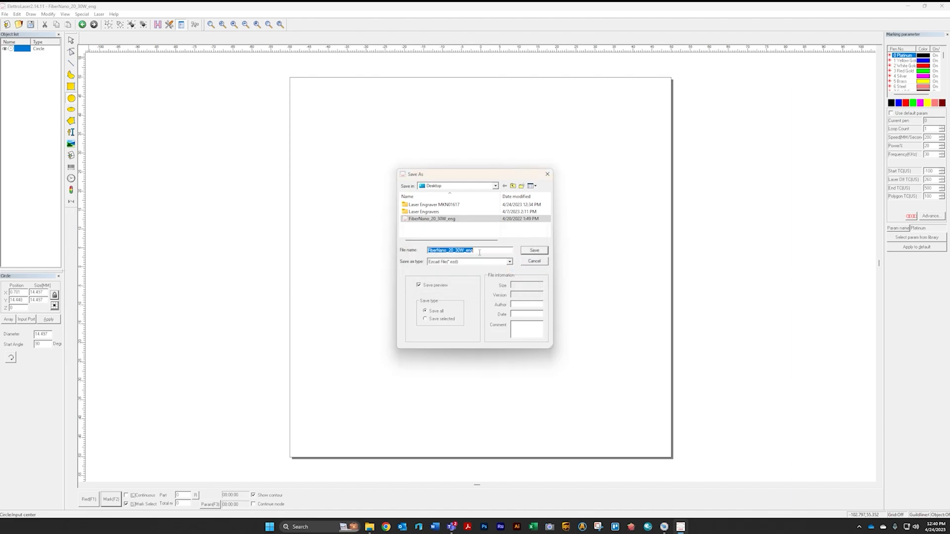
type("Circle")
left_click(534, 252)
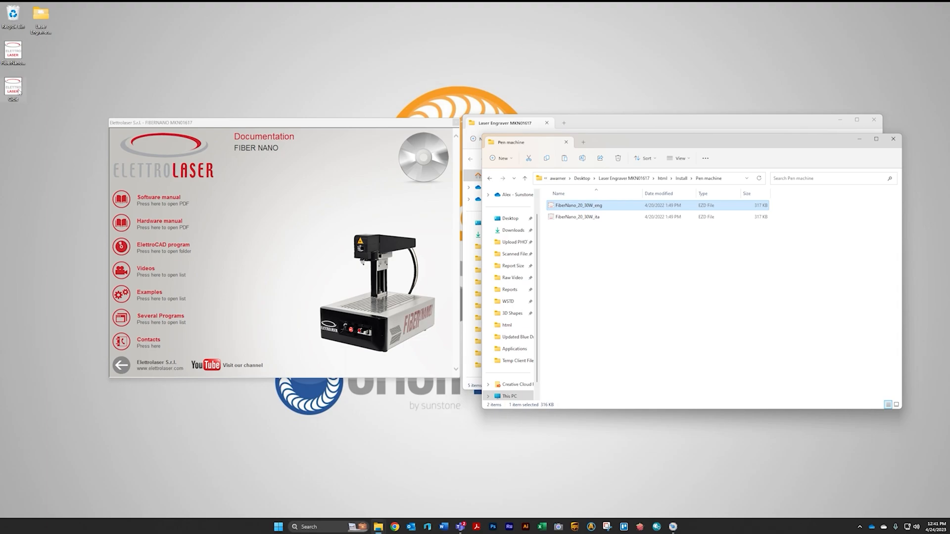
- Rename the Circle file on the desktop
right_click(19, 91)
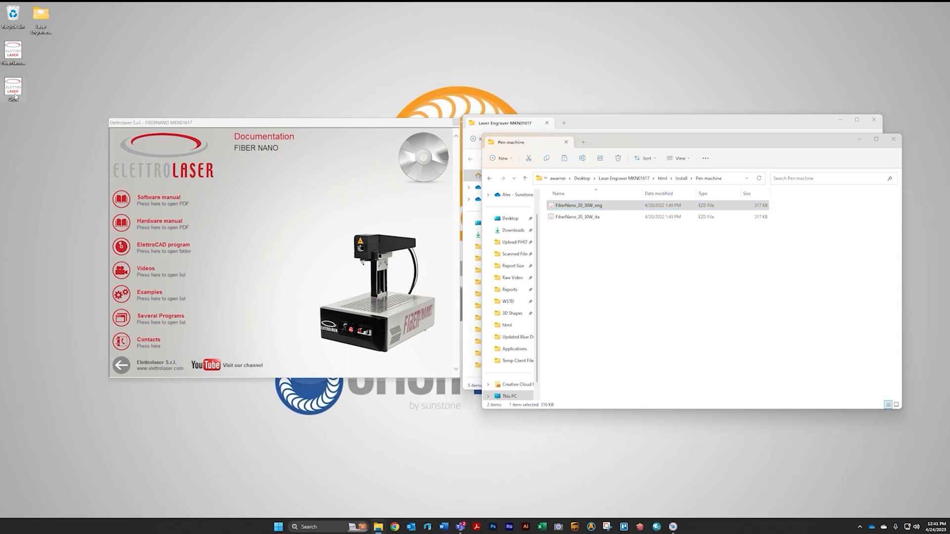
left_click(56, 104)
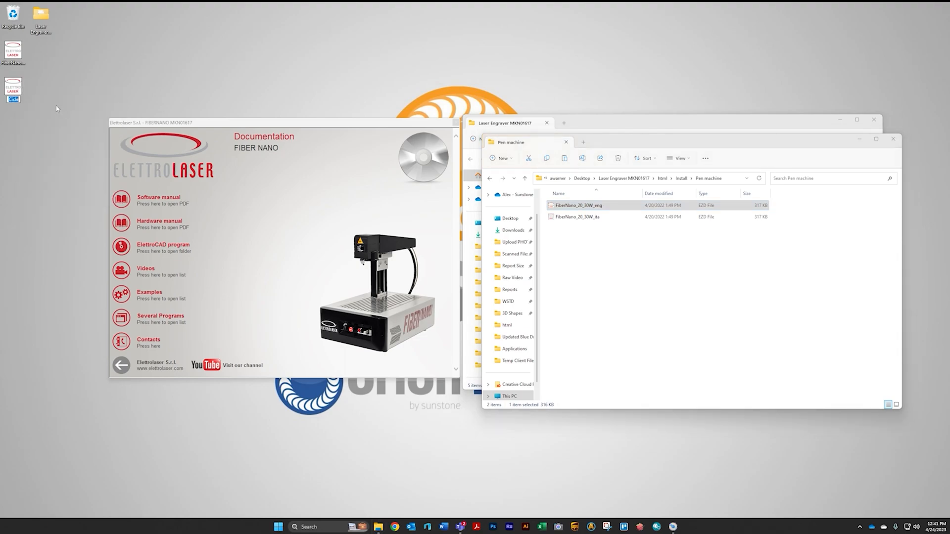
key("Left")
type("r")
key("Return")
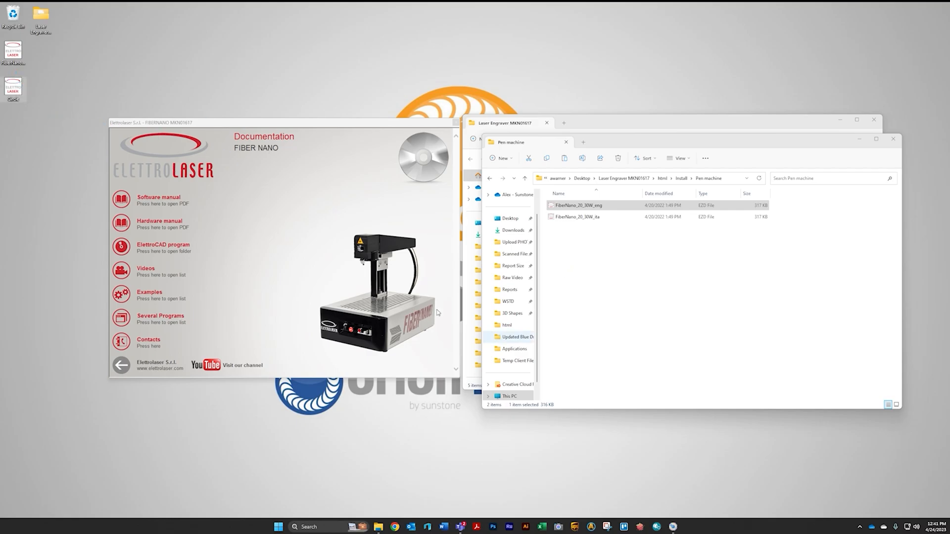
- Open the desktop Circle file in ElettroLaser
double_click(21, 56)
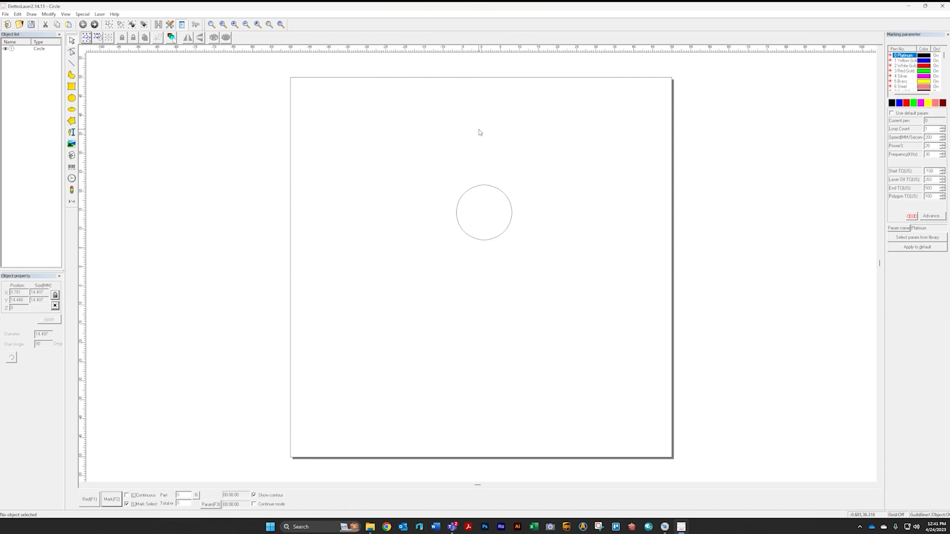
scroll(904, 77, "down", 2)
scroll(904, 78, "down", 1)
scroll(910, 78, "up", 5)
scroll(584, 223, "down", 1)
scroll(584, 223, "up", 2)
scroll(584, 224, "down", 1)
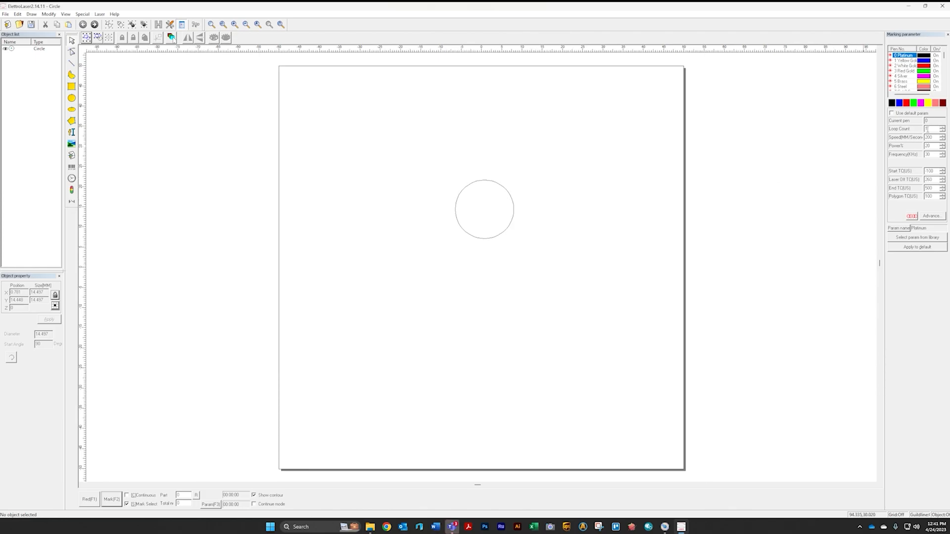